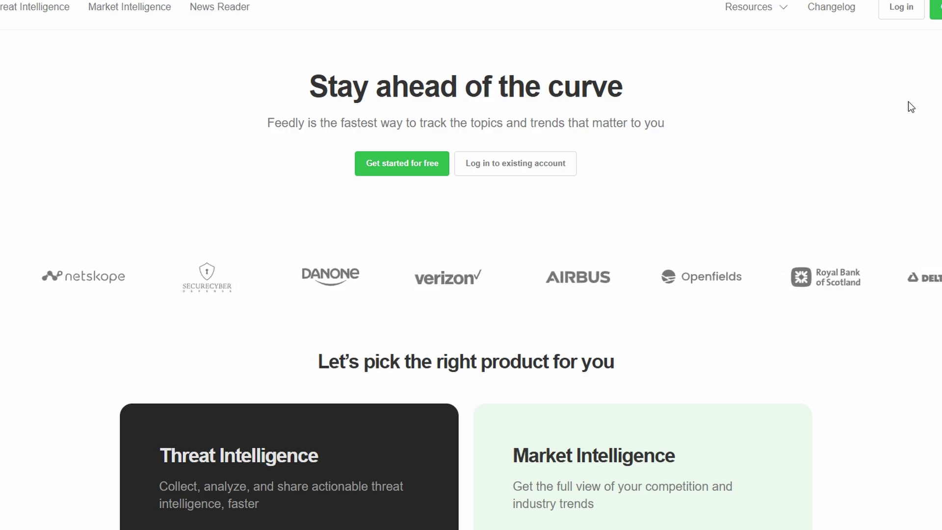
Scroll the Websites discovery page down and back up to look over its topics
scroll(908, 102, "down", 5)
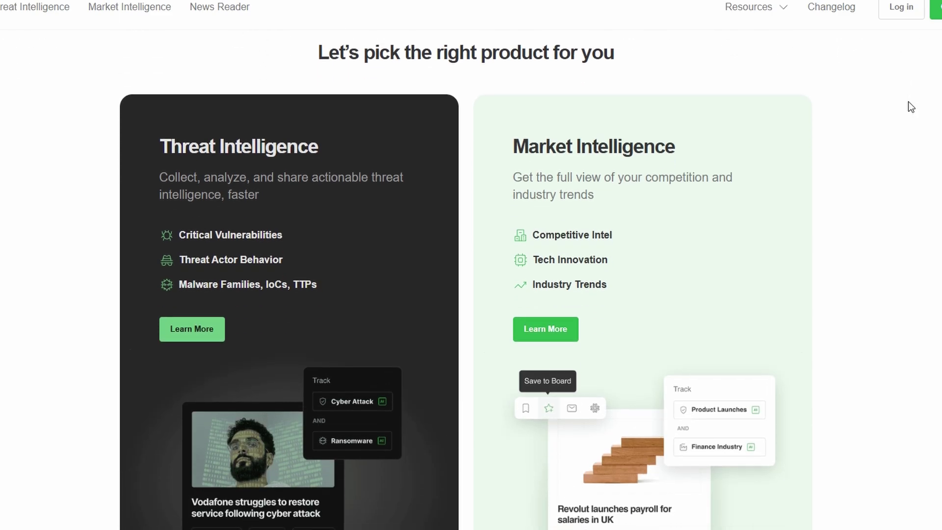
scroll(908, 102, "up", 5)
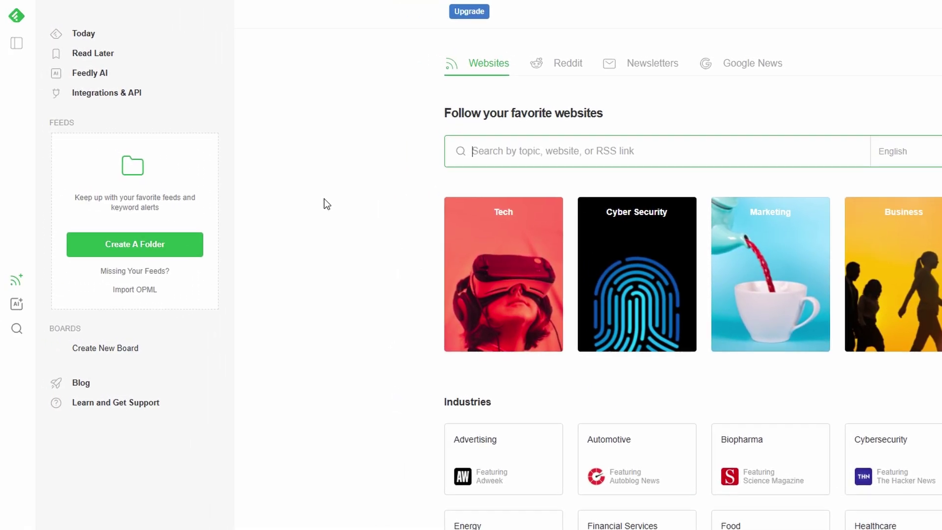
Select Today in the left sidebar
left_click(327, 204)
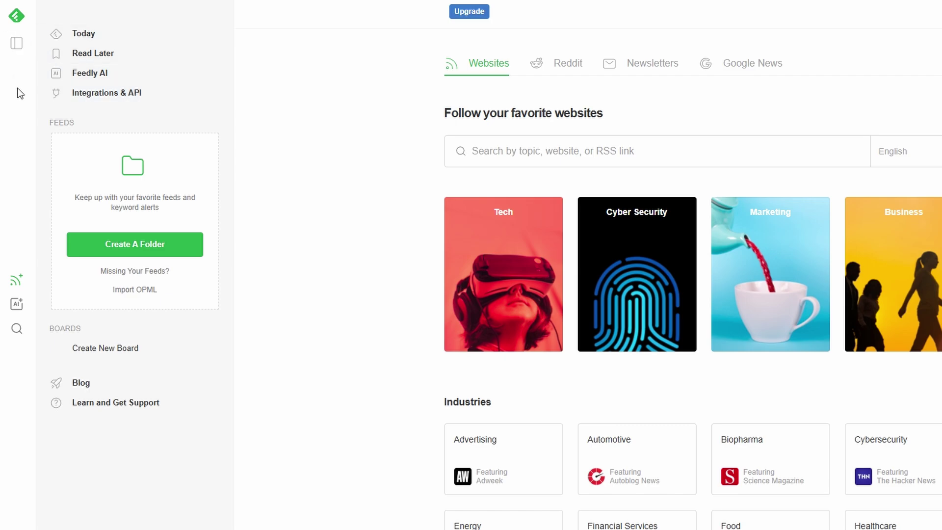
Open the Today page and briefly highlight its heading text
left_click(83, 35)
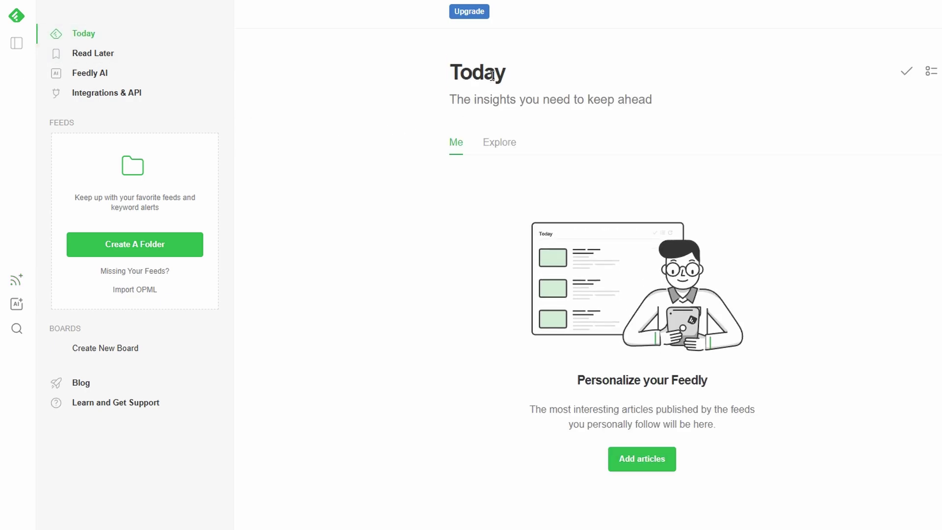
left_click_drag(447, 73, 536, 77)
left_click(536, 73)
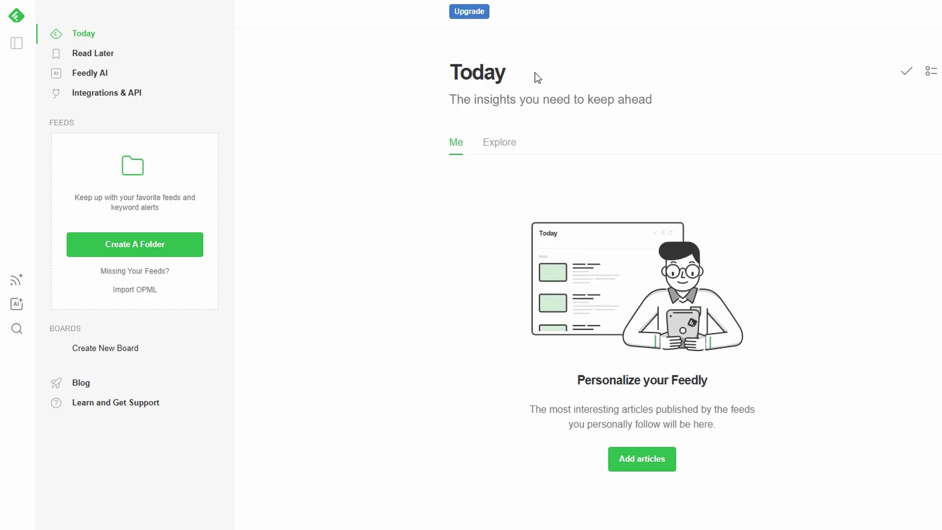
Show Explore's trending articles and scroll through Tech, Marketing and Design
left_click(508, 145)
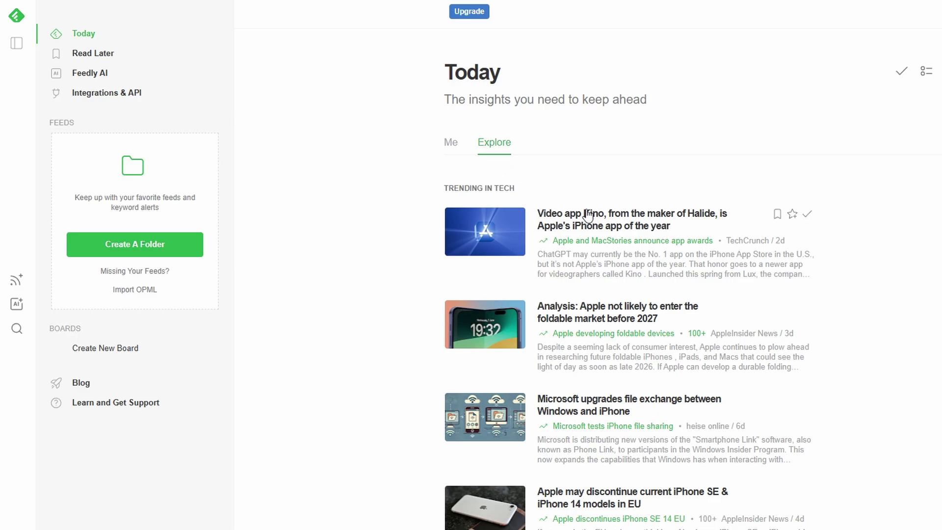
scroll(587, 215, "down", 5)
scroll(587, 215, "down", 6)
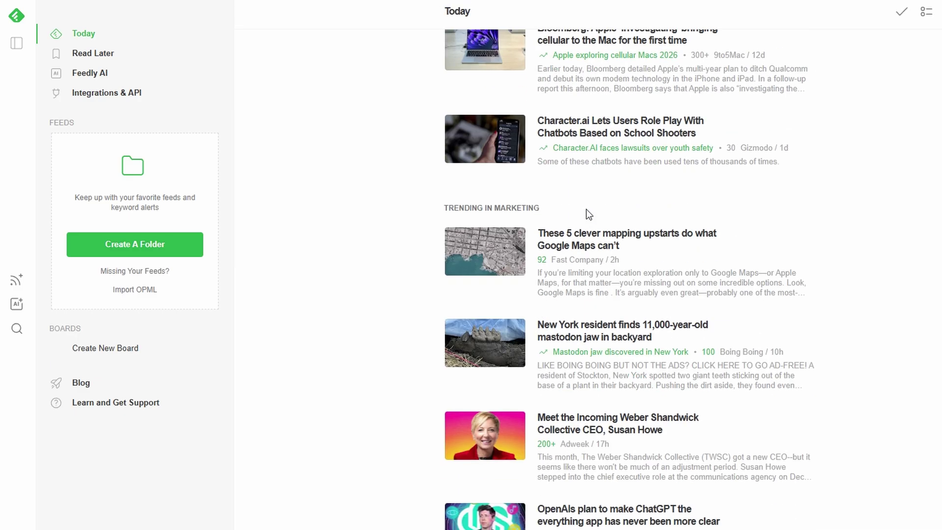
scroll(587, 209, "down", 5)
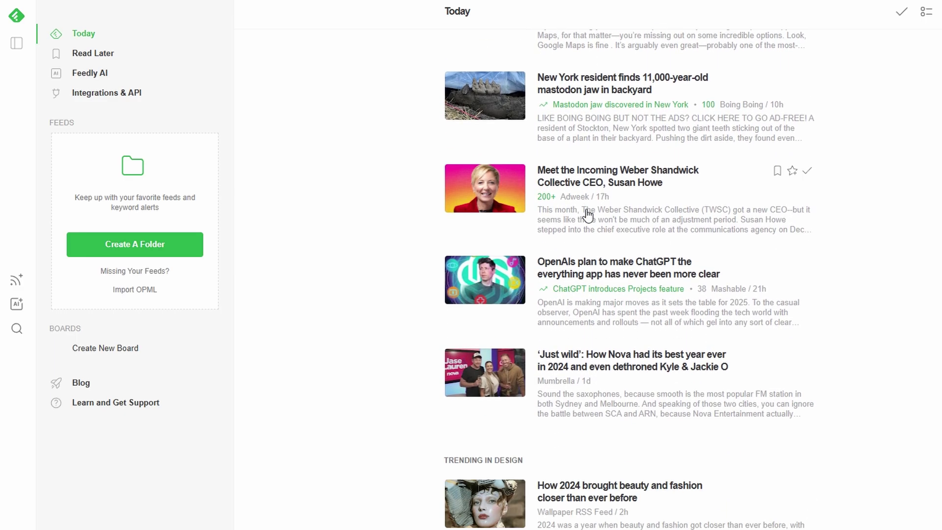
scroll(587, 215, "down", 9)
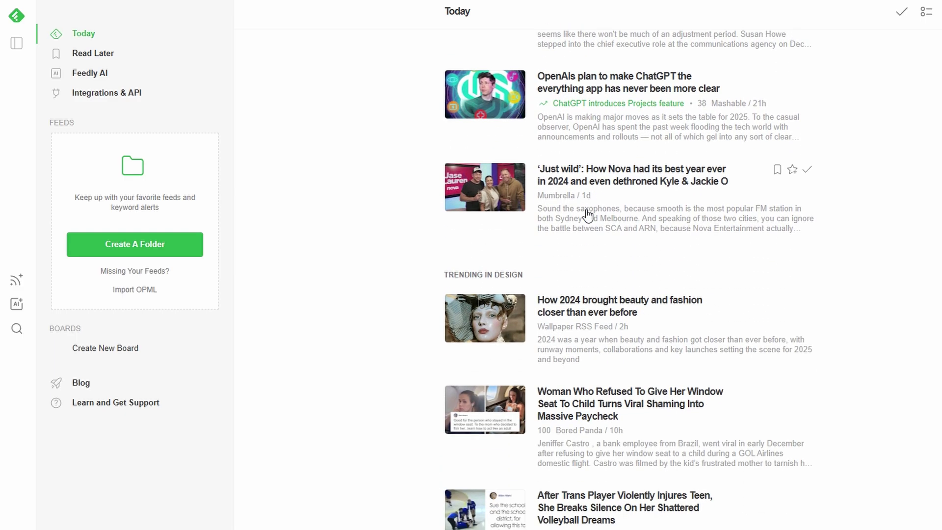
View the empty Read Later board, selecting its heading, then go to the Feedly AI page
left_click(85, 54)
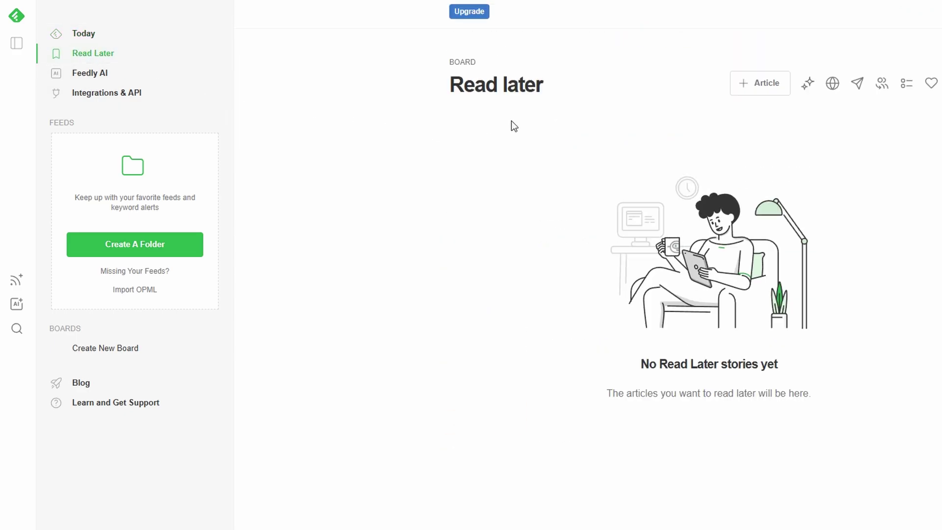
triple_click(475, 86)
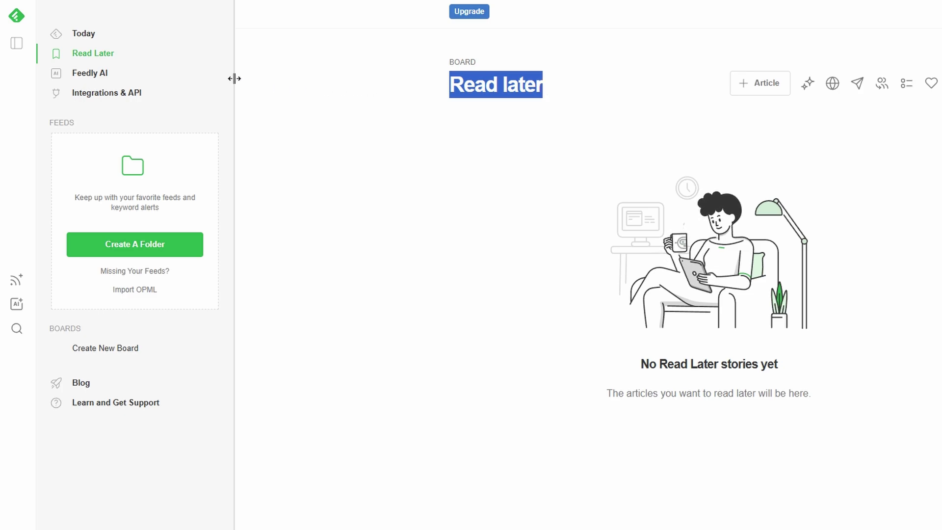
left_click(152, 76)
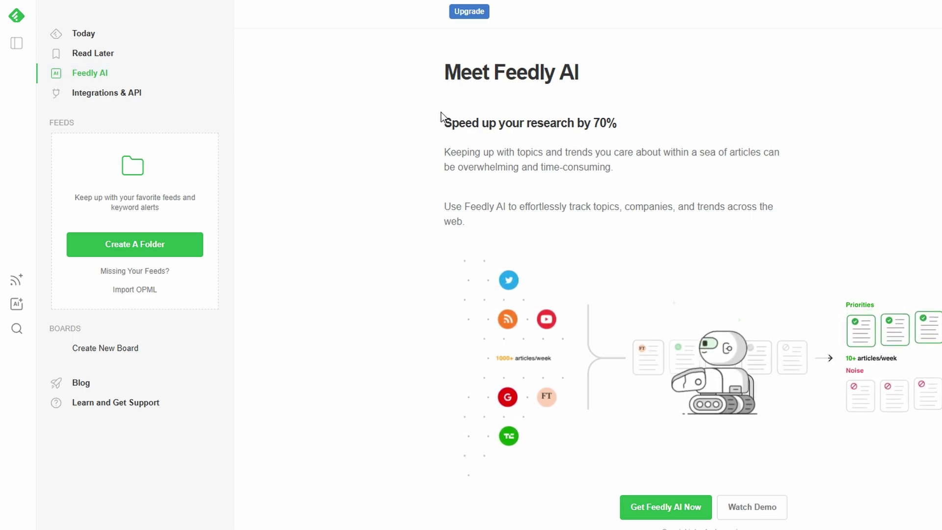
Skim the Feedly AI page, then return to the Today page's Me tab
scroll(448, 108, "down", 9)
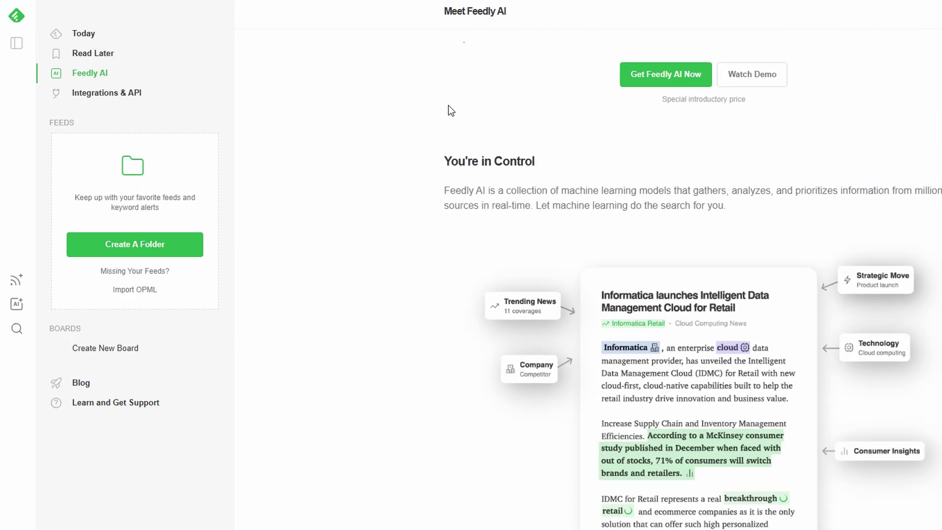
scroll(449, 108, "up", 9)
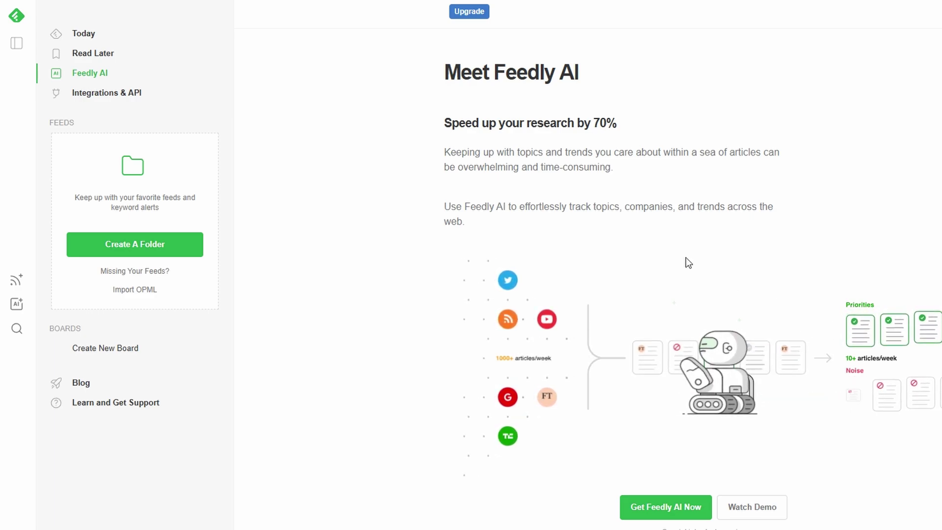
left_click(17, 21)
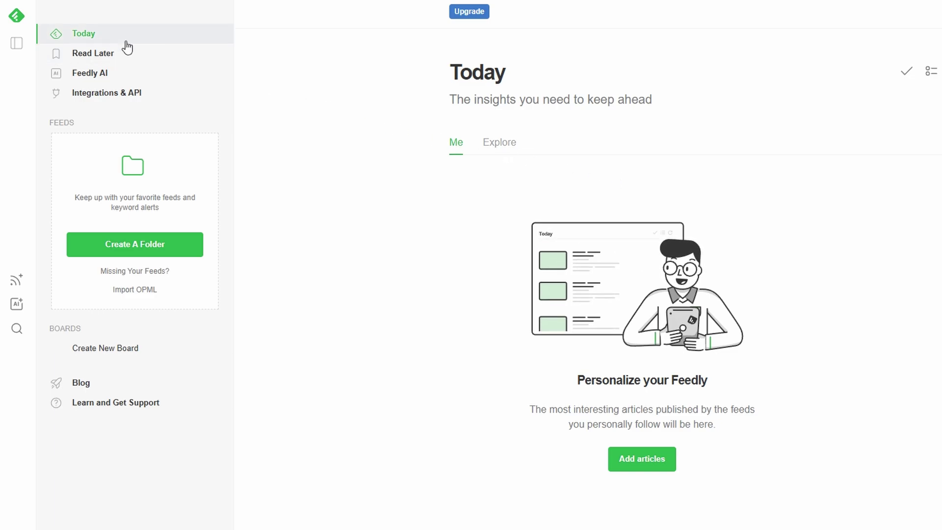
Pass through Read Later back to Today and show the Explore trending articles
left_click(95, 55)
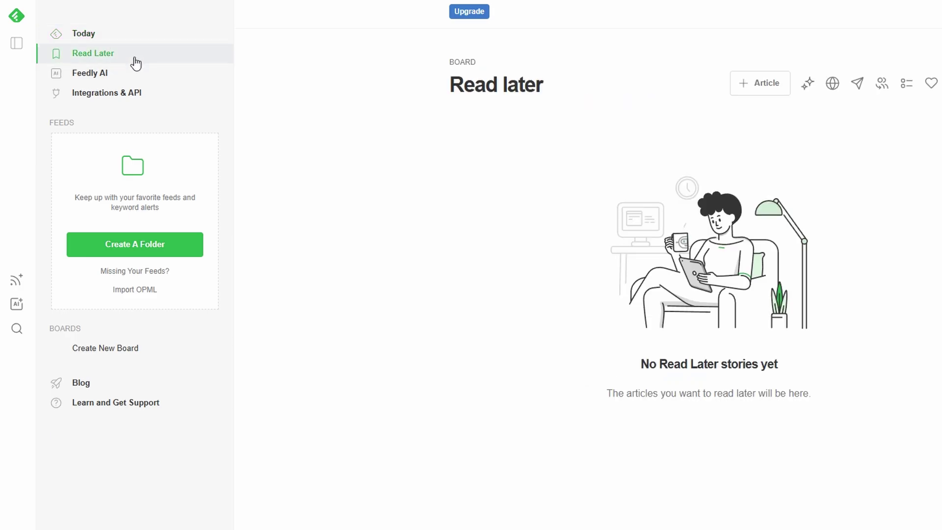
left_click(115, 33)
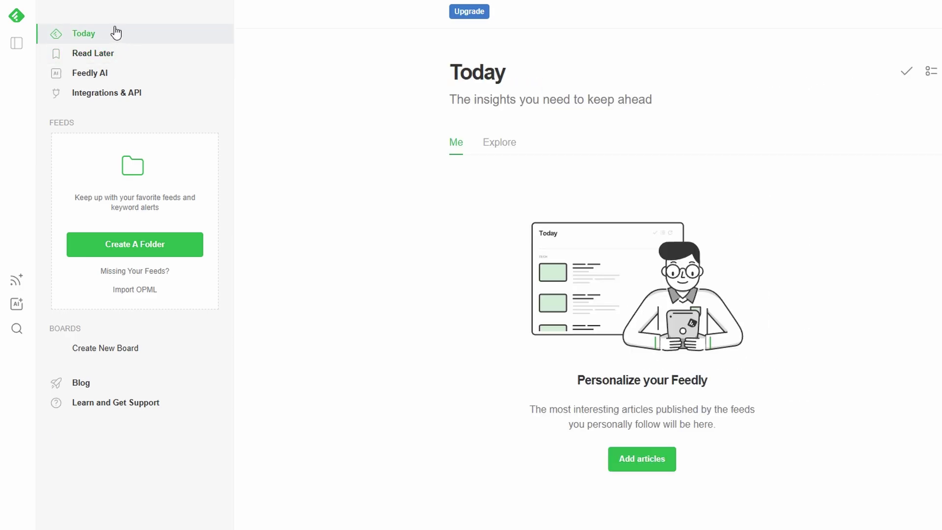
left_click(495, 146)
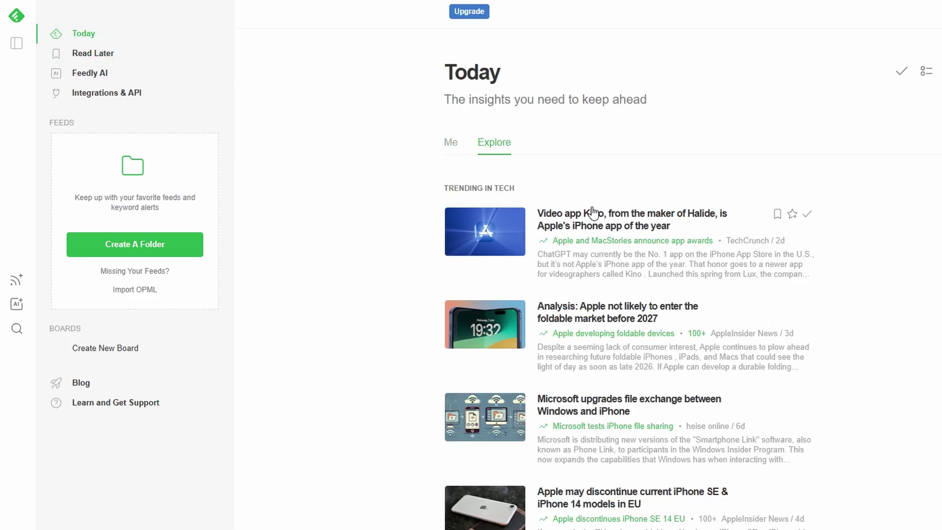
Scroll the trending list past Business down to the Trending in Food stories
scroll(486, 190, "down", 15)
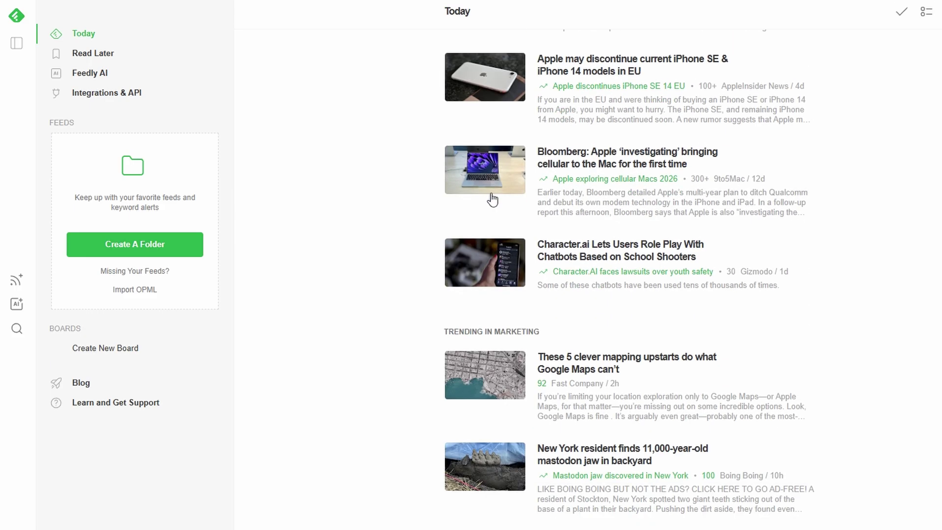
scroll(492, 199, "down", 8)
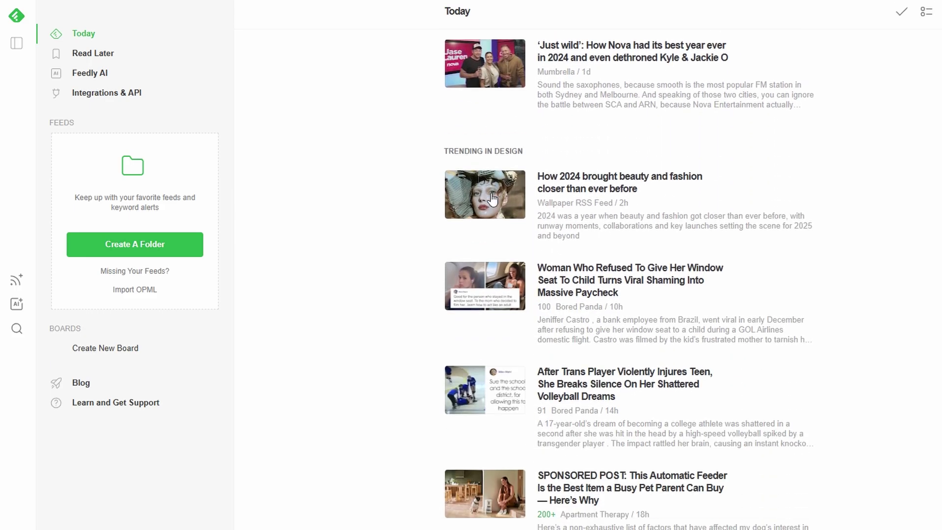
scroll(492, 199, "down", 5)
scroll(492, 199, "down", 6)
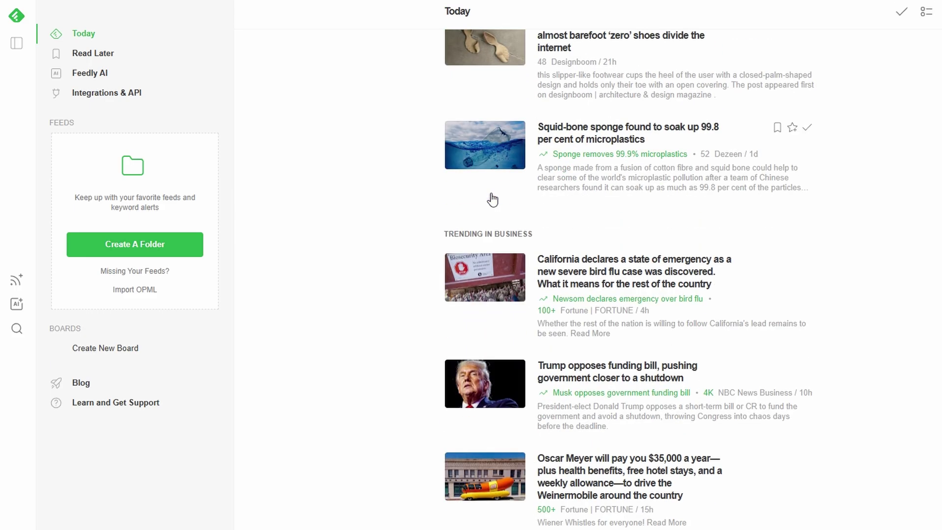
scroll(492, 199, "down", 5)
scroll(492, 198, "down", 3)
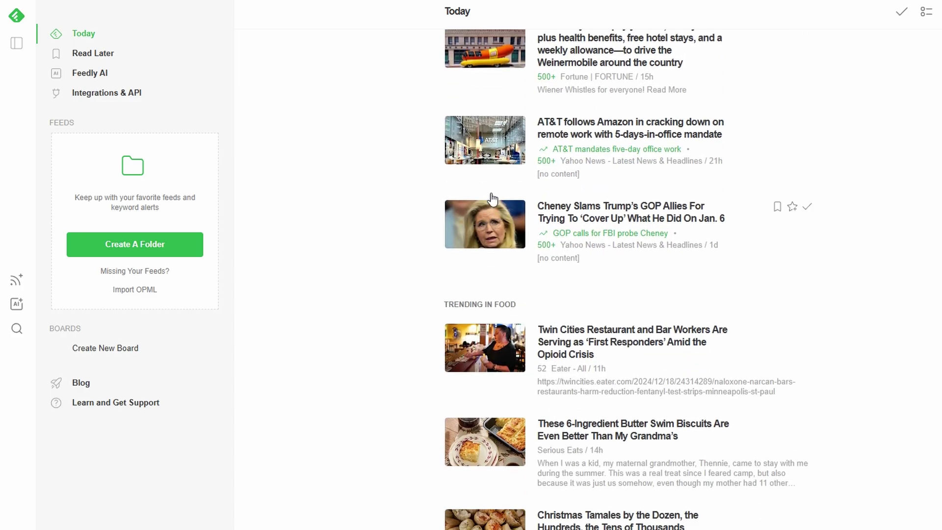
scroll(492, 199, "down", 4)
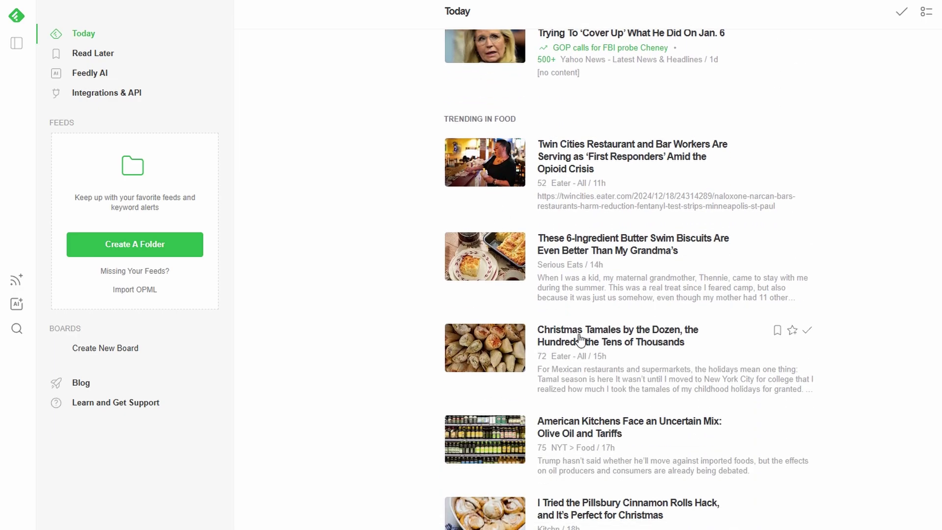
Open Eater's 'Christmas Tamales by the Dozen' and reveal Feedly AI's companies, Ralphs and Vallarta Supermarkets
left_click(580, 338)
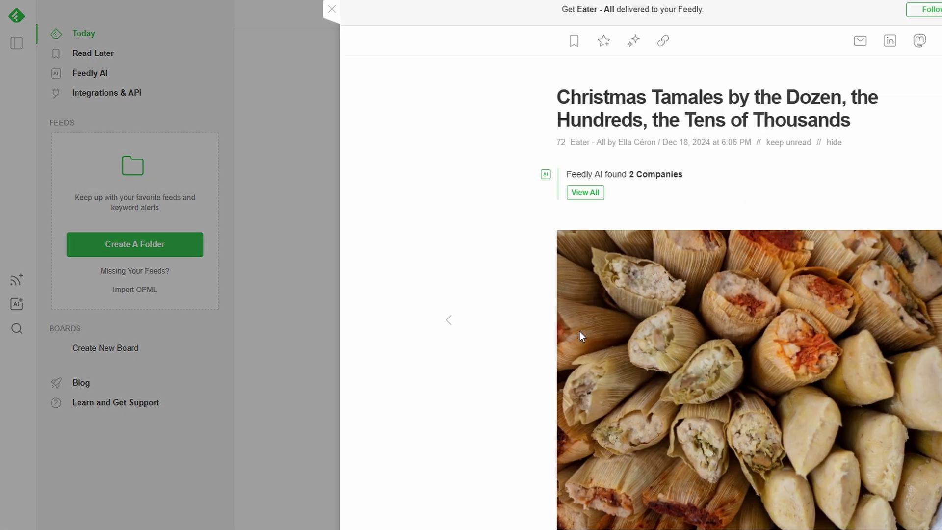
scroll(581, 324, "down", 3)
scroll(587, 309, "up", 3)
left_click(590, 198)
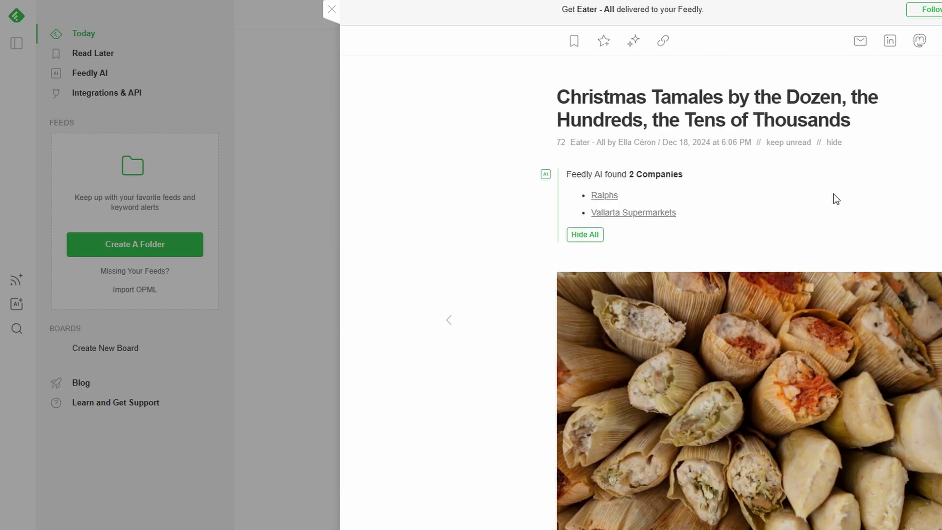
scroll(871, 116, "down", 10)
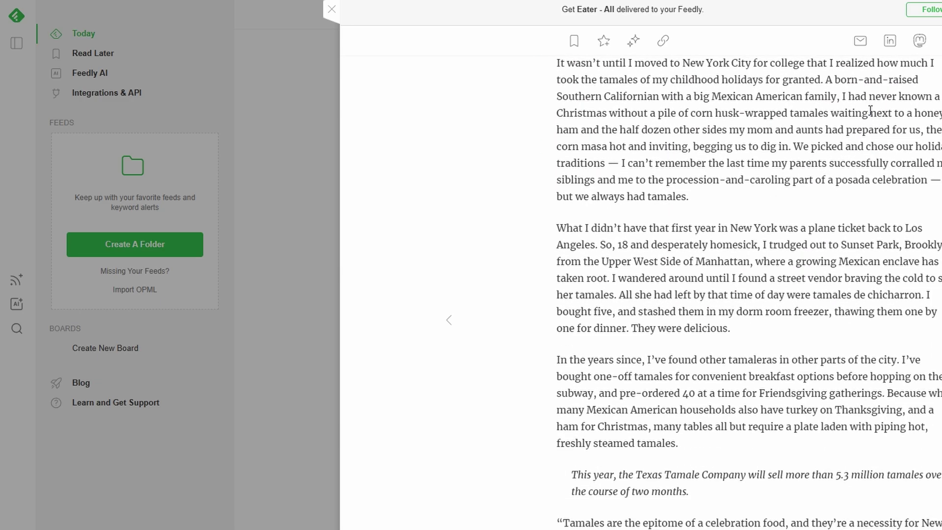
scroll(870, 110, "up", 10)
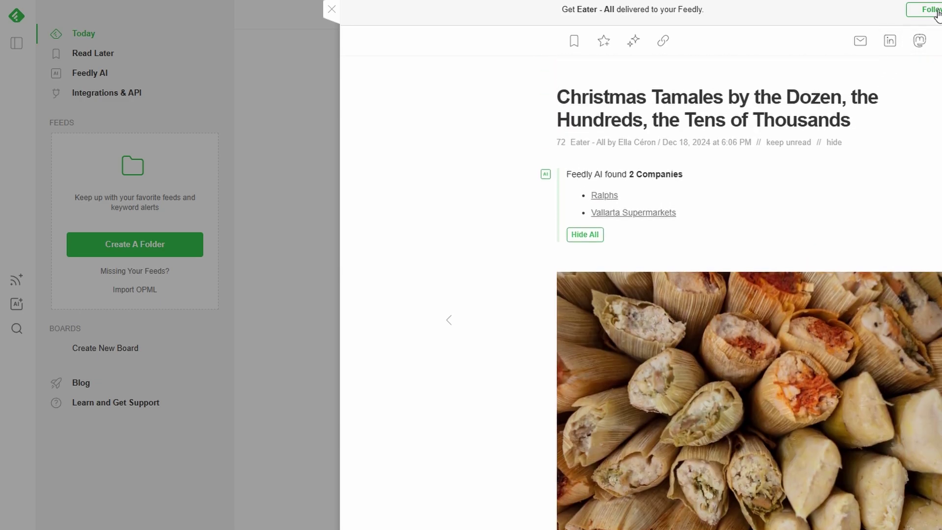
Follow the Eater - All feed in a new folder named Food
left_click(938, 14)
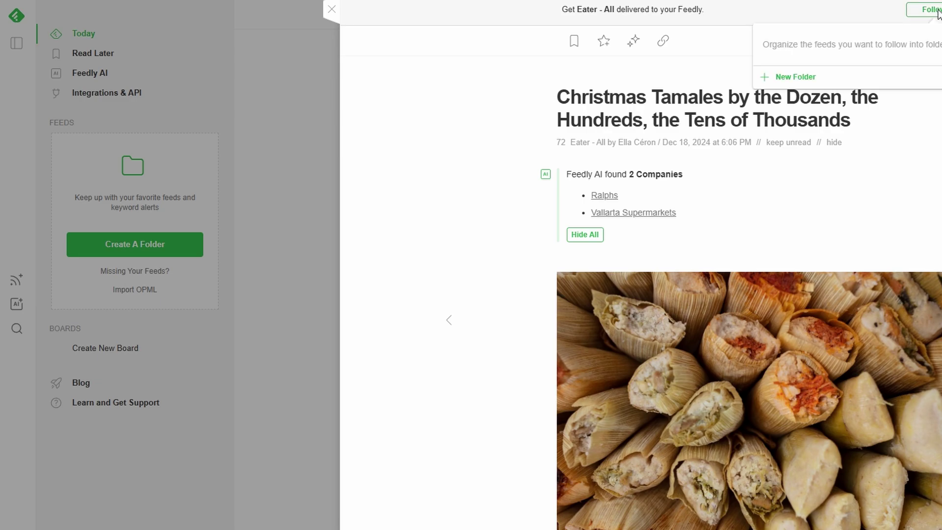
left_click(786, 73)
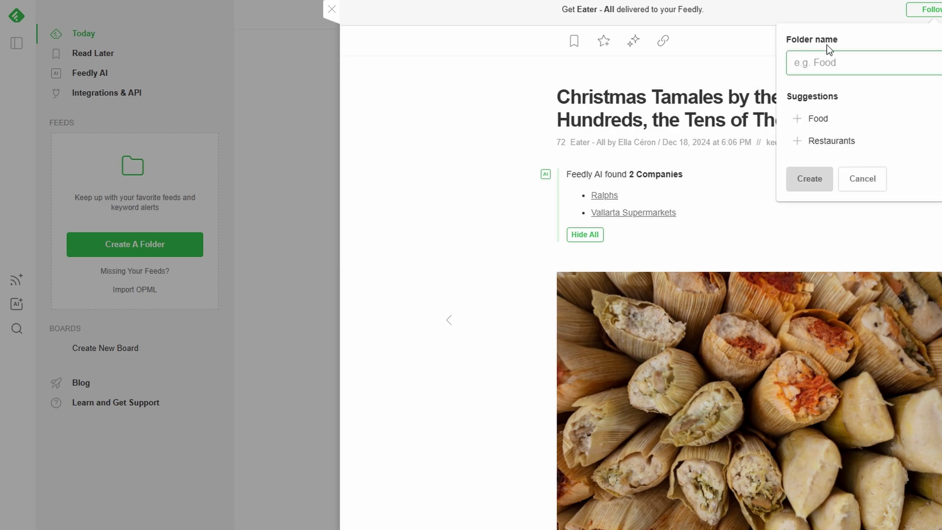
left_click(817, 118)
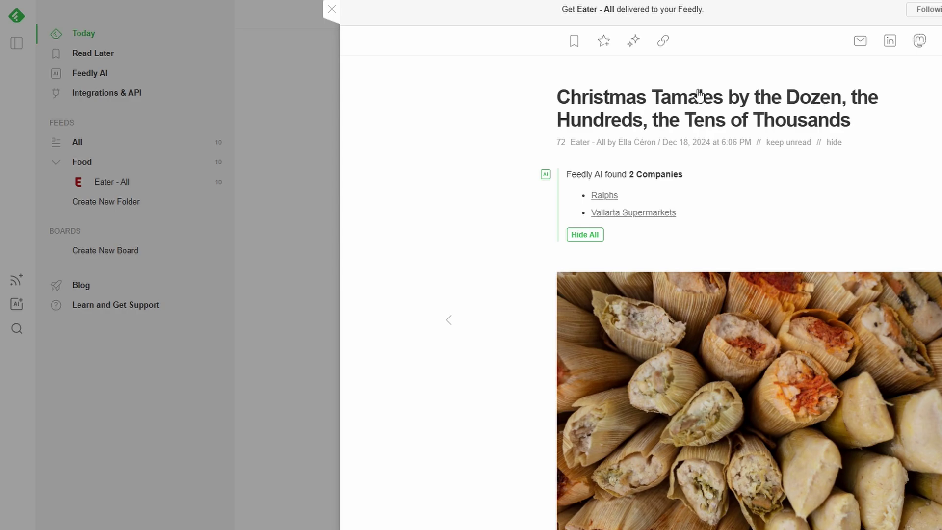
Scroll the tamales article down to the section on Frontera Grill's tamalera
scroll(618, 196, "down", 3)
scroll(618, 196, "down", 20)
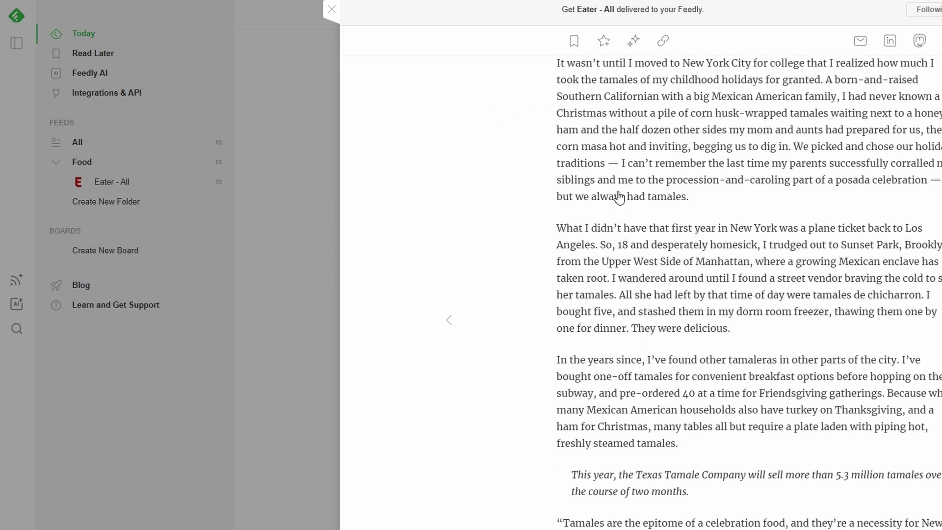
scroll(620, 197, "down", 10)
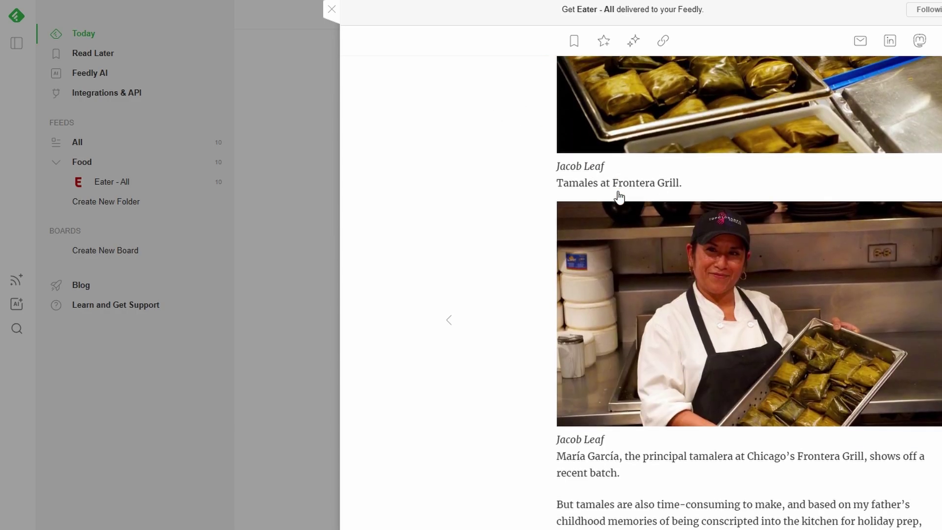
scroll(617, 191, "down", 11)
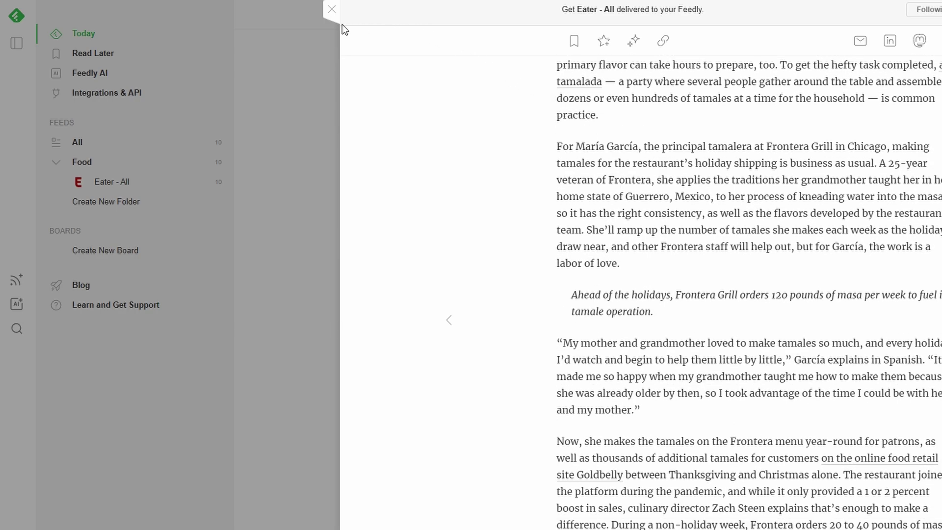
Close the tamales article, show All feeds, then open Eater - All under Food
left_click(332, 10)
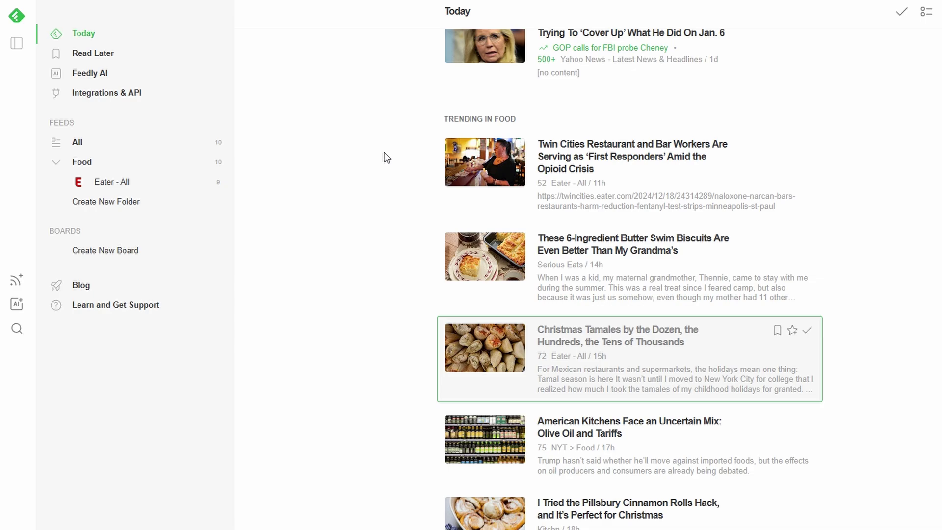
scroll(385, 156, "up", 10)
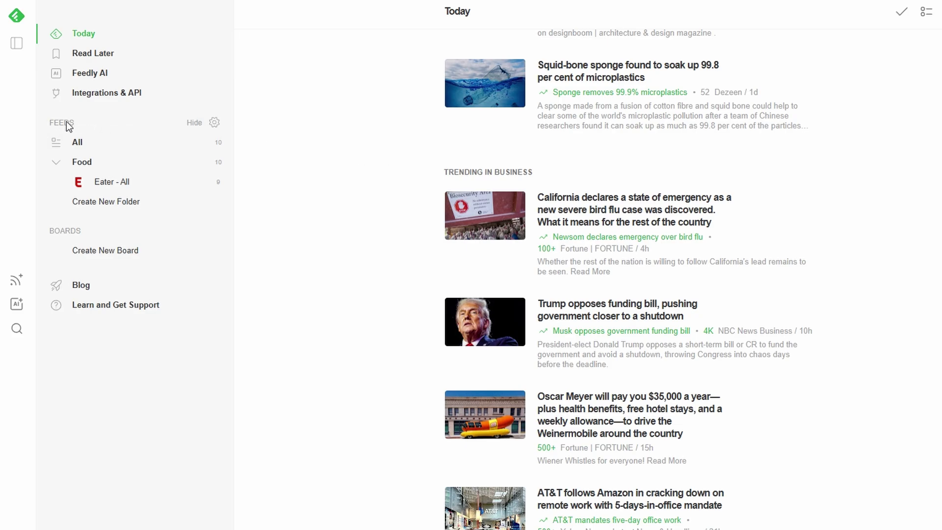
left_click(79, 145)
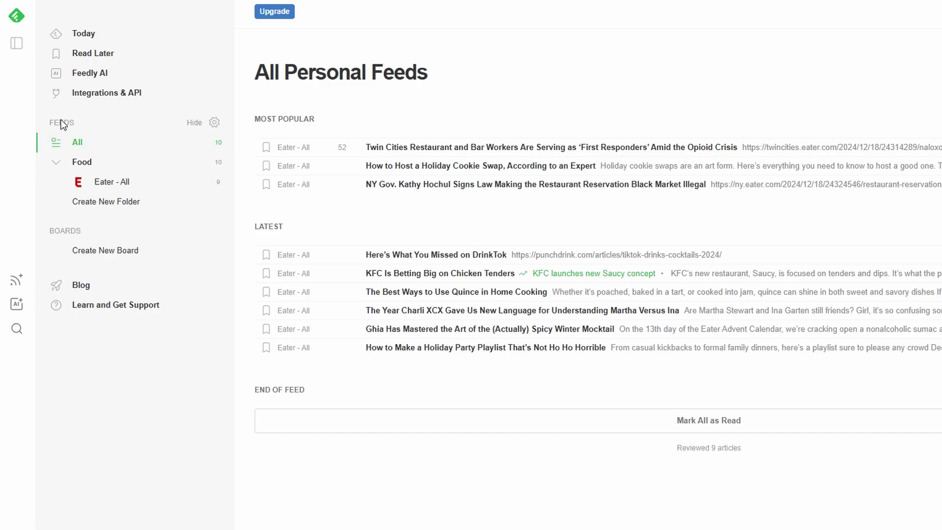
left_click(98, 181)
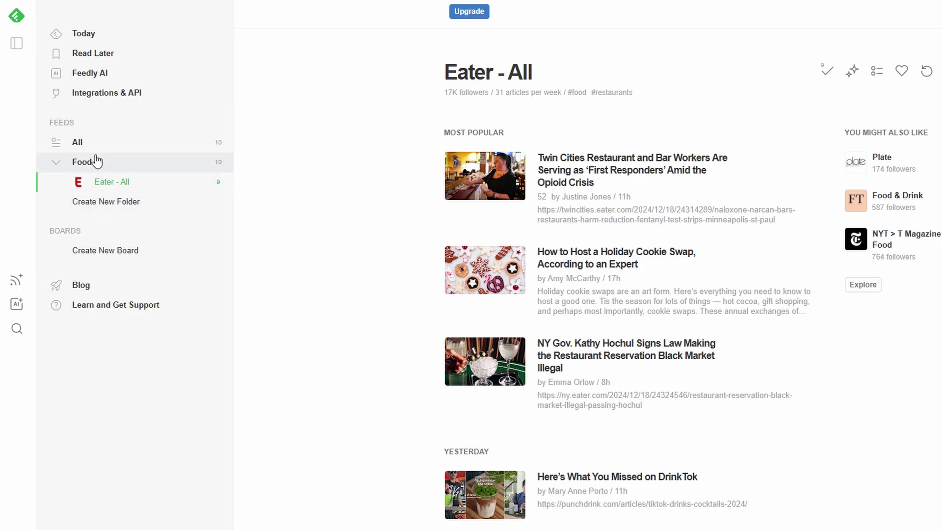
Go to the feed organizing page and start, then cancel, creating a new folder
left_click(212, 128)
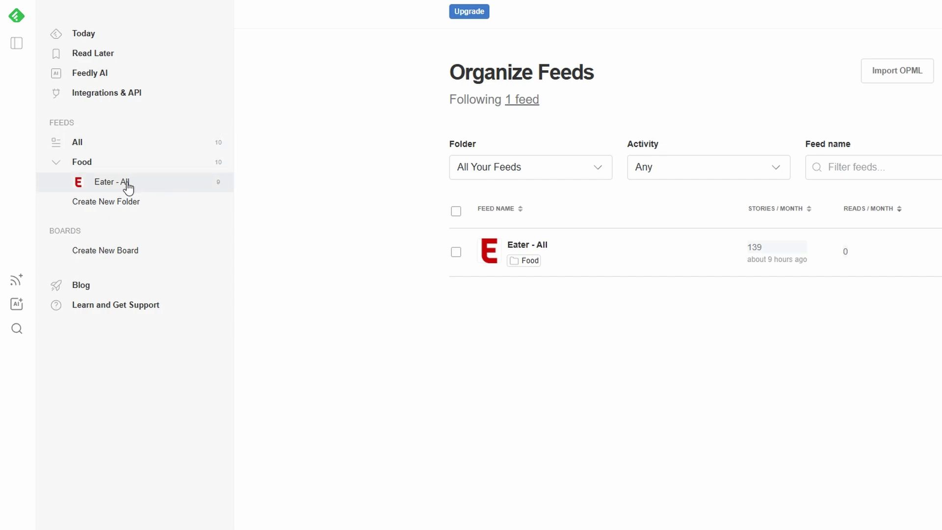
left_click(98, 202)
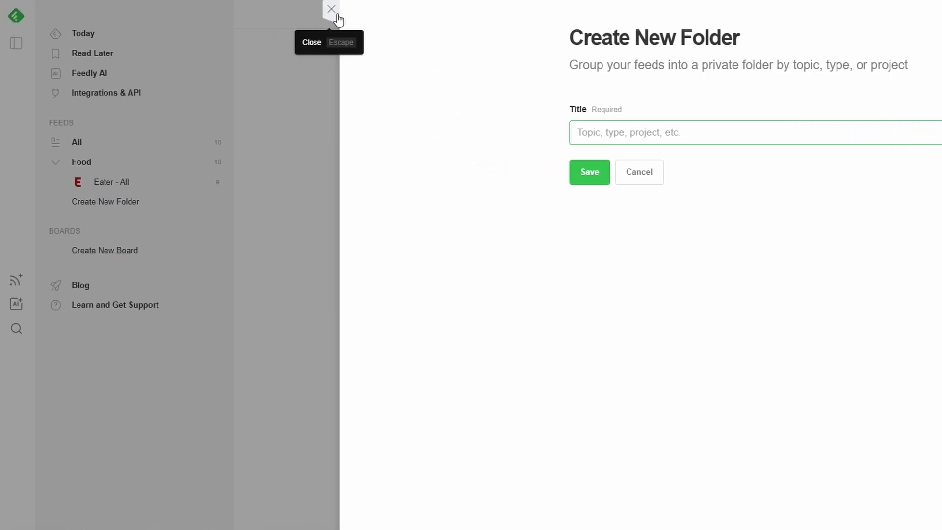
left_click(337, 14)
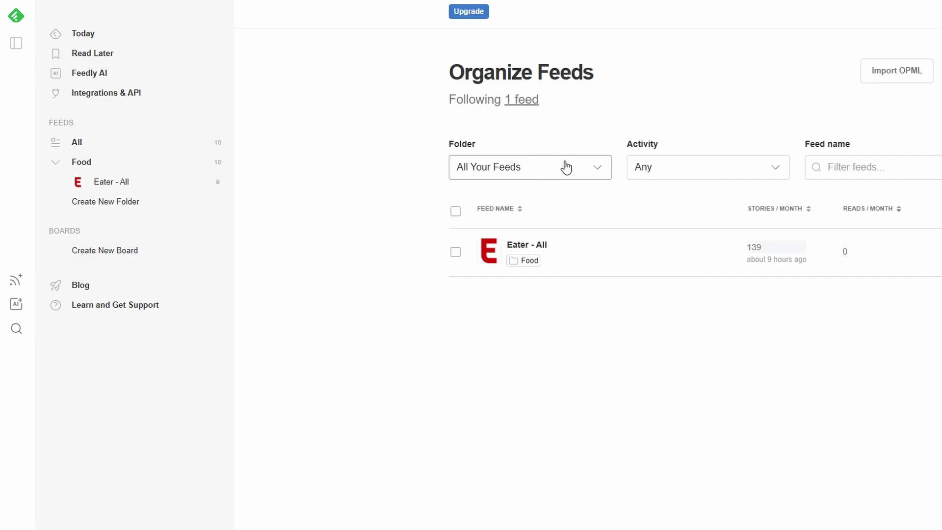
Filter feeds to the Food folder and preview Eater - All's details before closing it
left_click(528, 265)
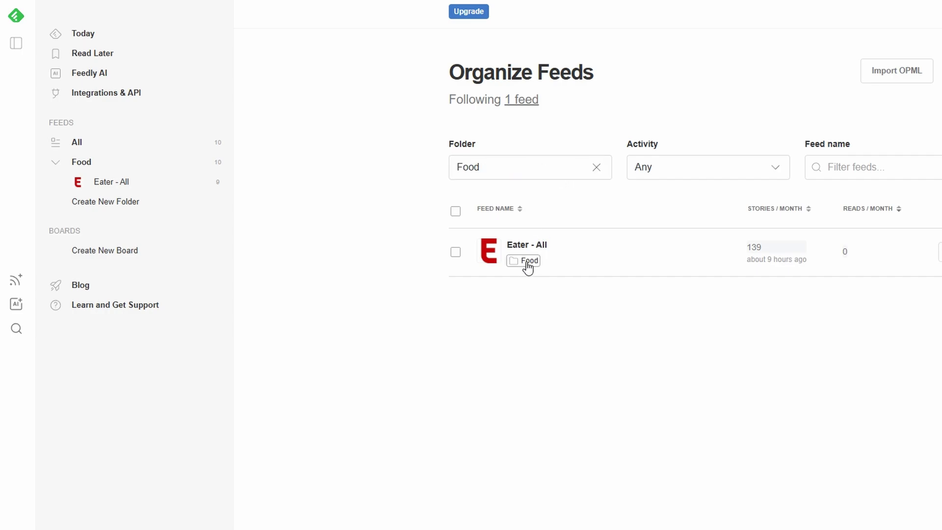
left_click(528, 248)
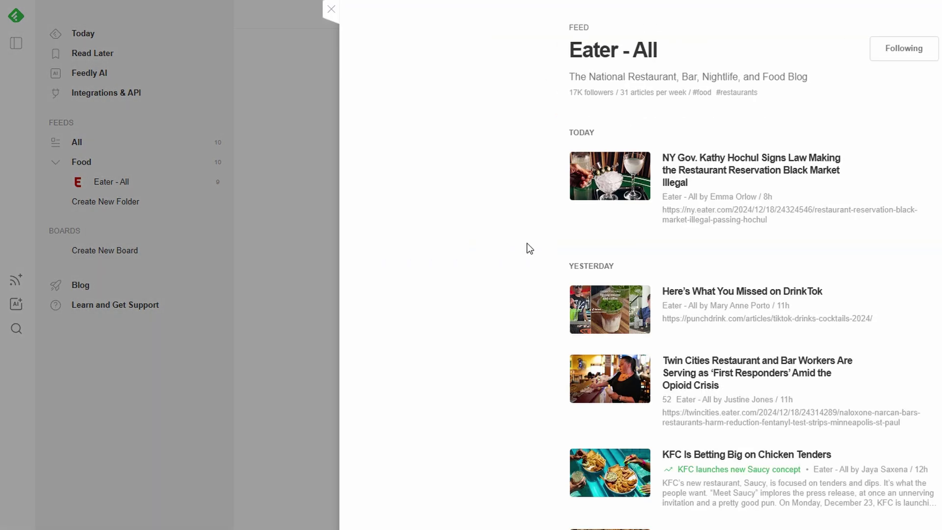
scroll(527, 243, "down", 10)
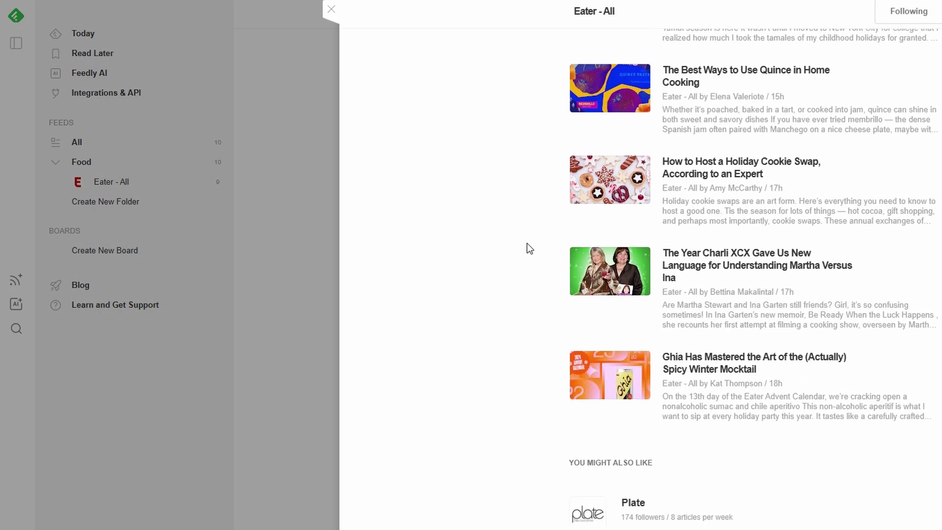
scroll(527, 243, "down", 5)
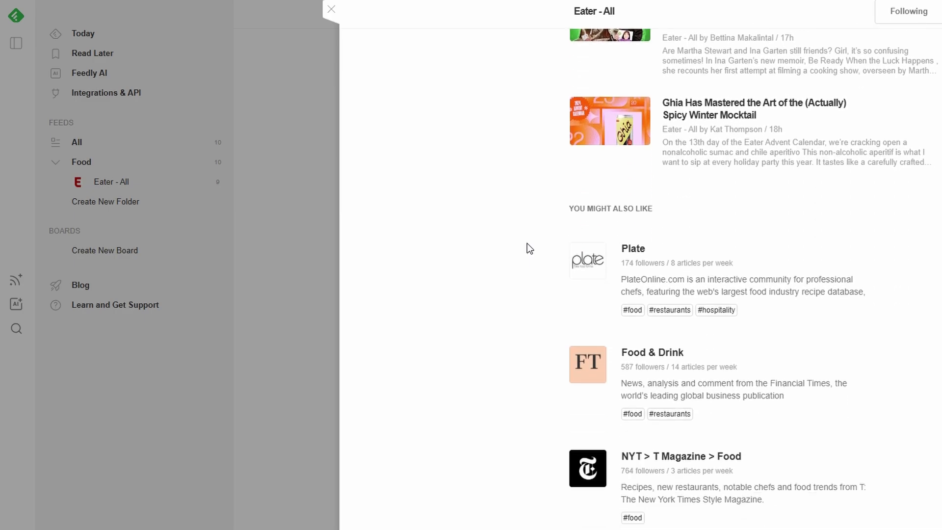
scroll(527, 244, "up", 14)
scroll(528, 248, "up", 3)
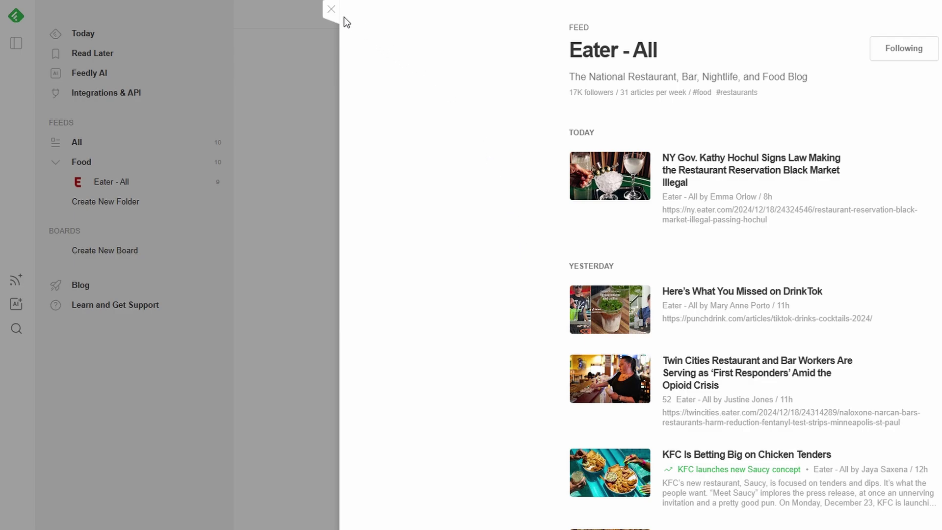
left_click(332, 11)
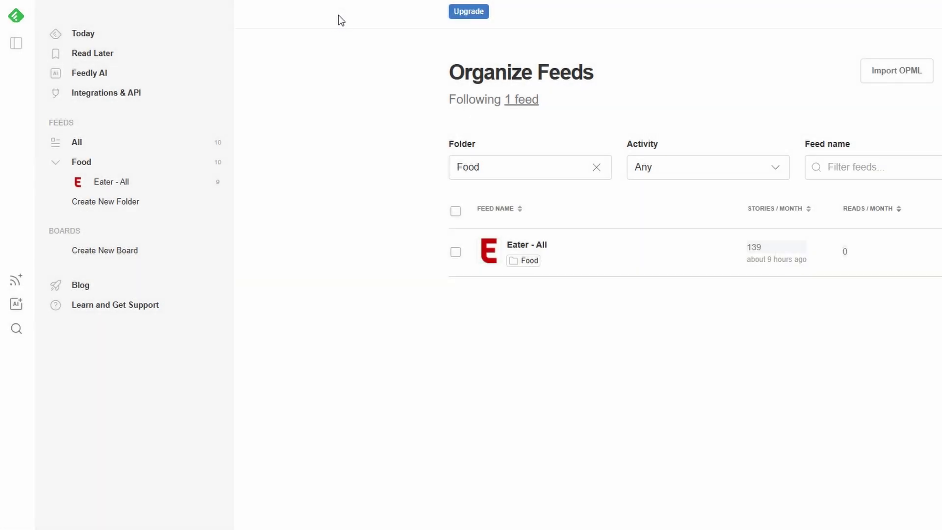
Look over Feedly's paid plans, then return to the Today page listing Eater - All stories
left_click(485, 14)
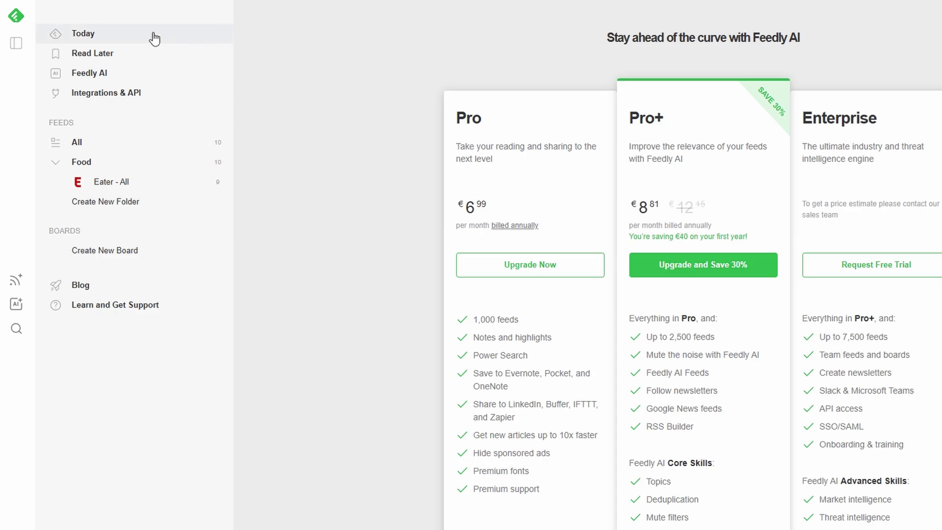
left_click(16, 17)
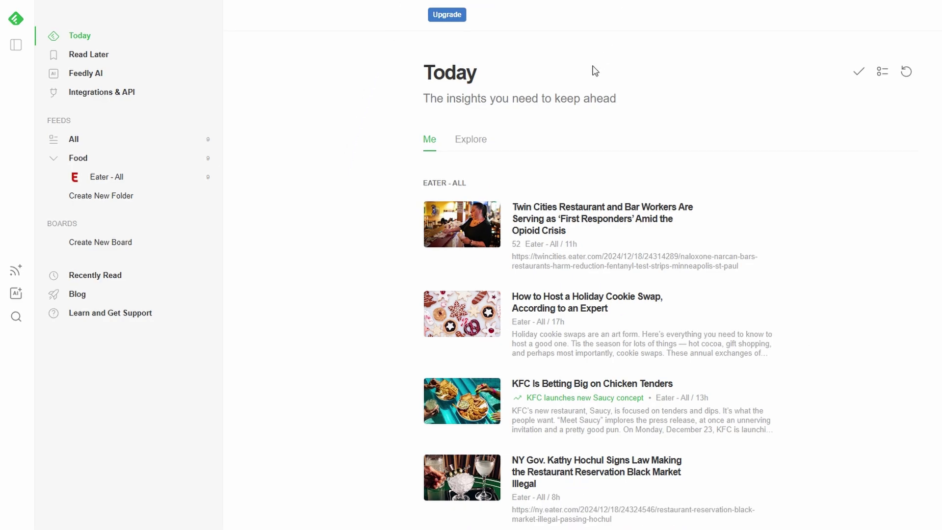
scroll(547, 238, "down", 5)
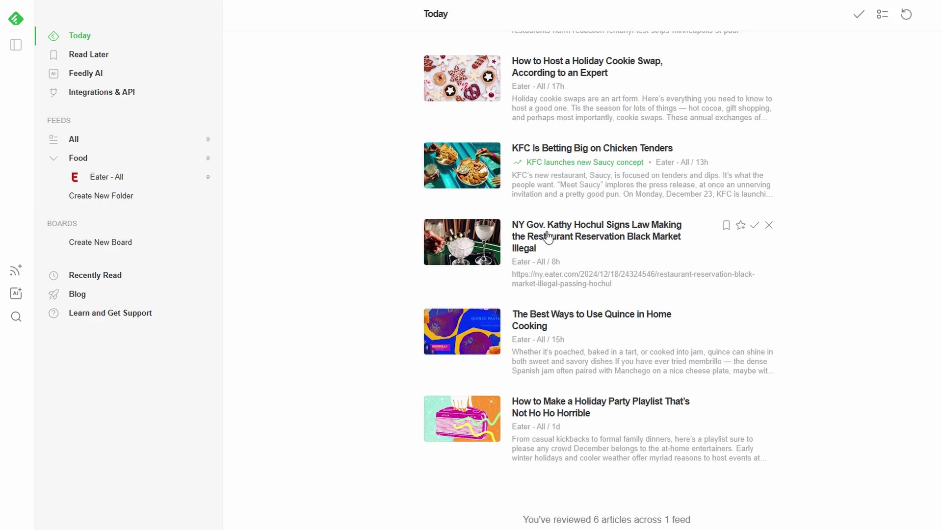
scroll(549, 236, "up", 1)
scroll(548, 237, "up", 3)
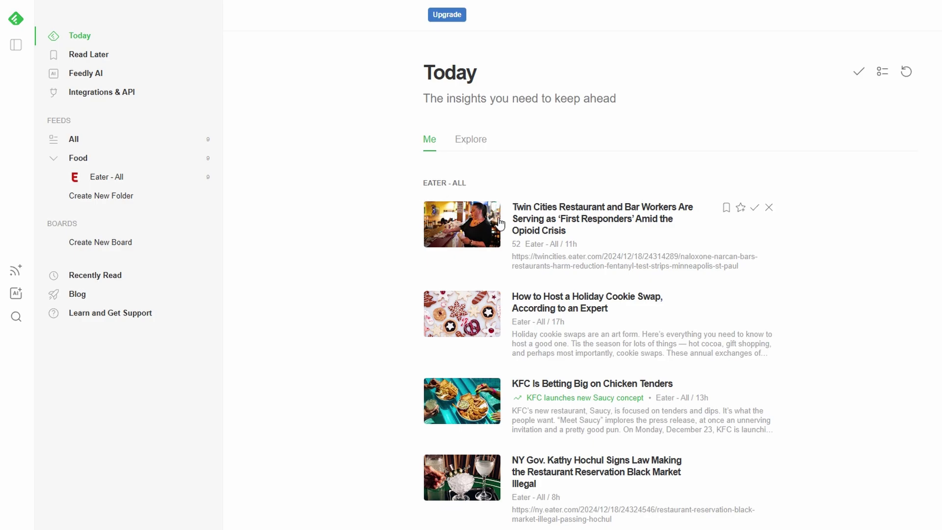
Read the Twin Cities restaurant workers article, check its share menu, then close it
left_click(534, 213)
left_click(534, 214)
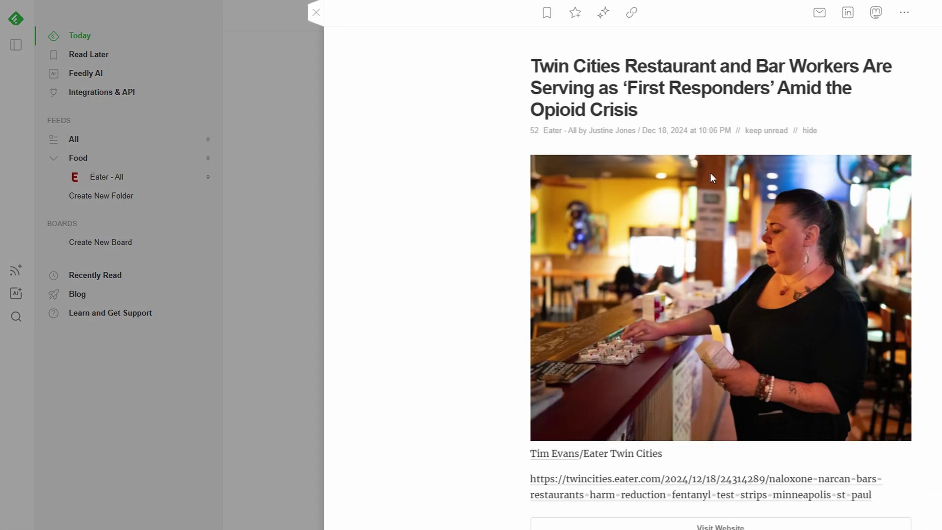
left_click(907, 10)
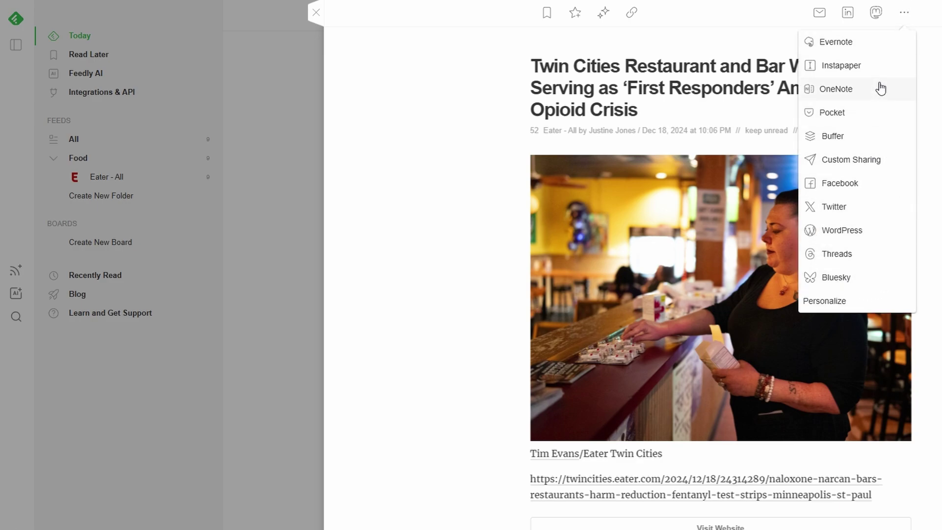
key("Escape")
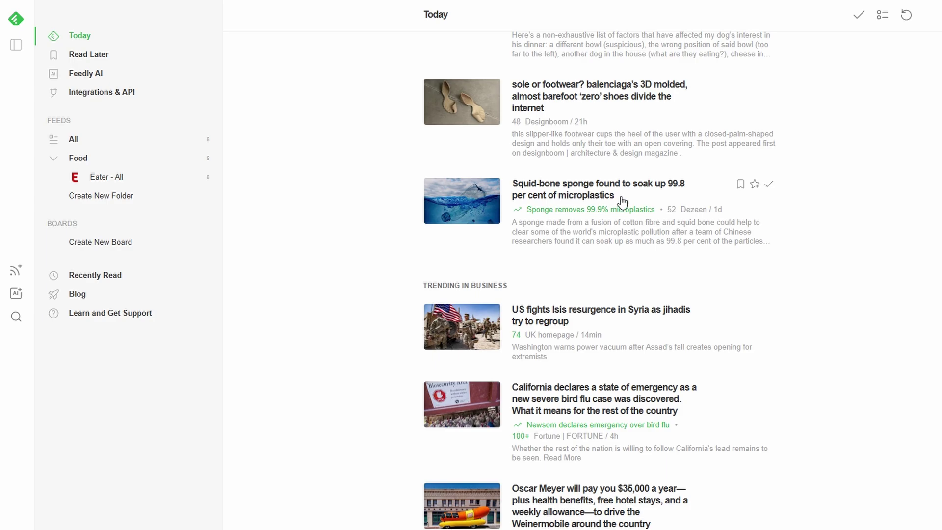
Open the squid-bone sponge article, view and dismiss its share options, then scroll down
left_click(594, 195)
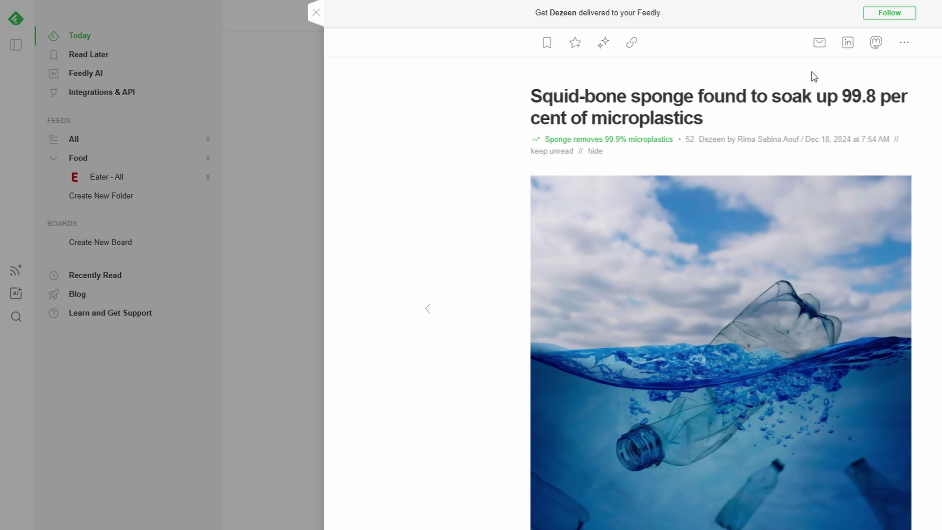
left_click(907, 46)
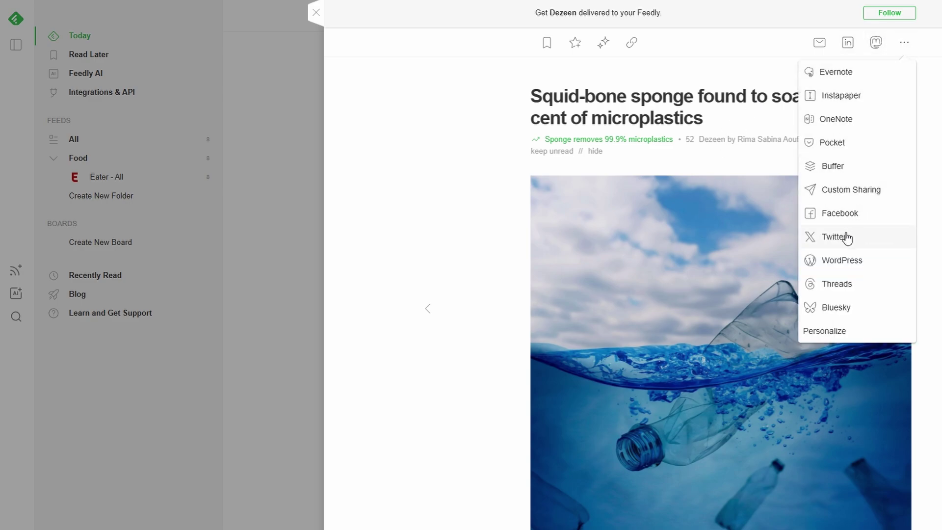
left_click(501, 198)
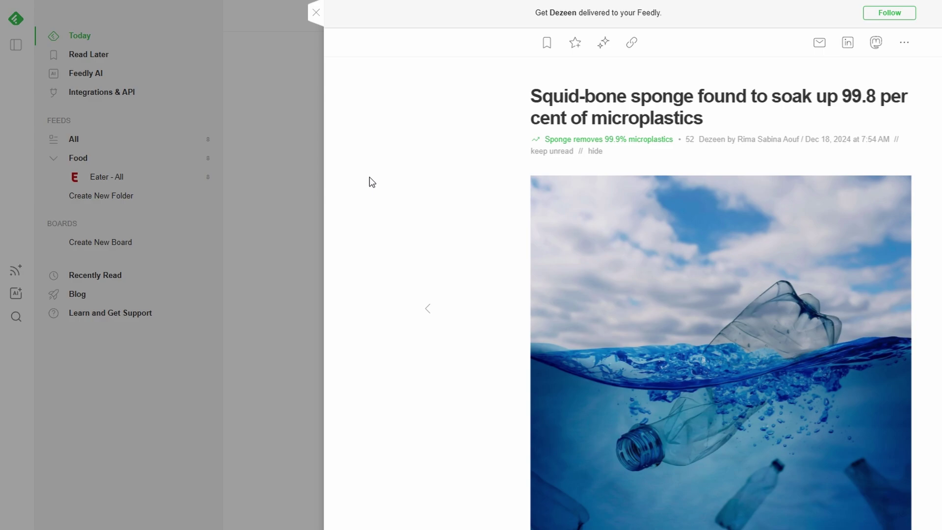
scroll(372, 182, "down", 3)
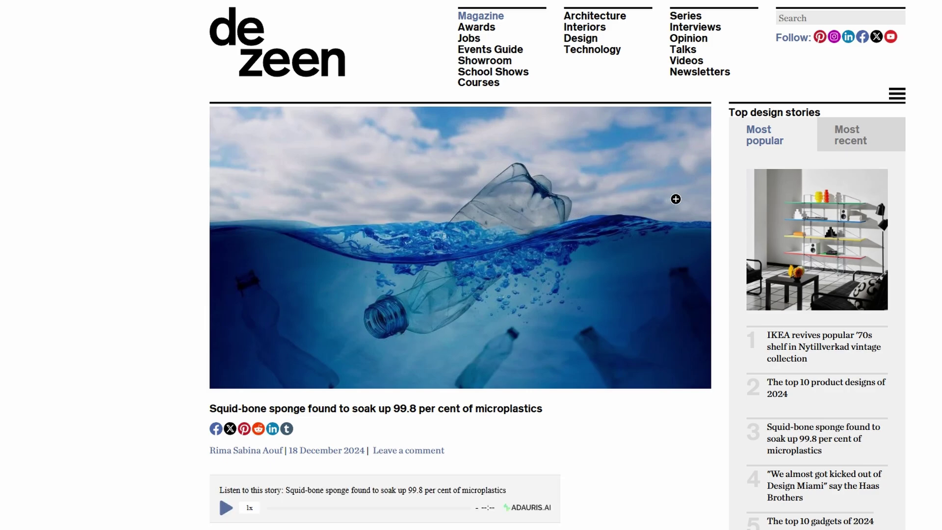
Close the Dezeen page, save the squid-bone article for later, and open the Read Later board
key("ctrl+w")
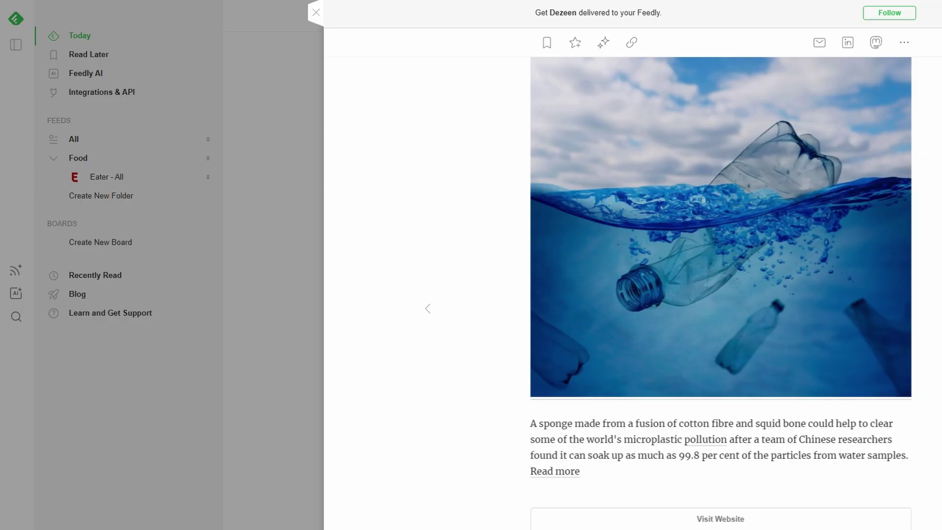
left_click(548, 43)
left_click(316, 12)
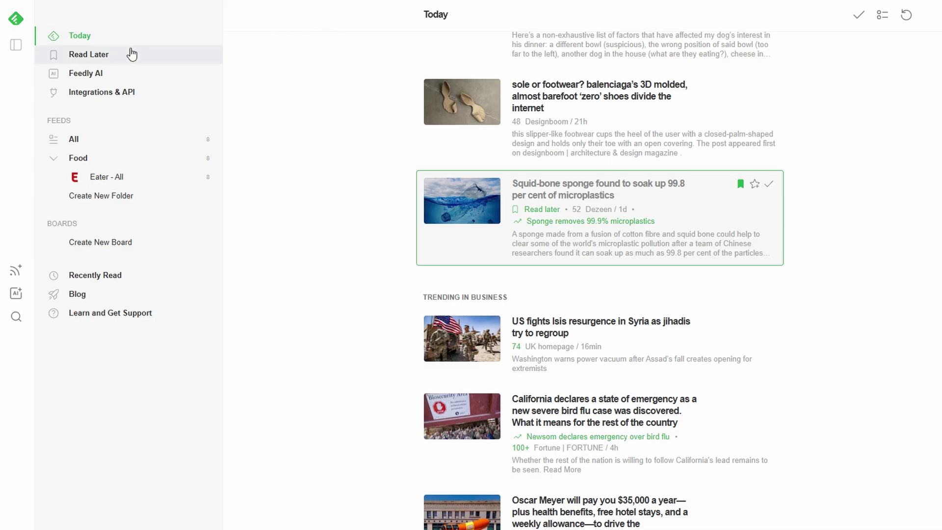
left_click(130, 54)
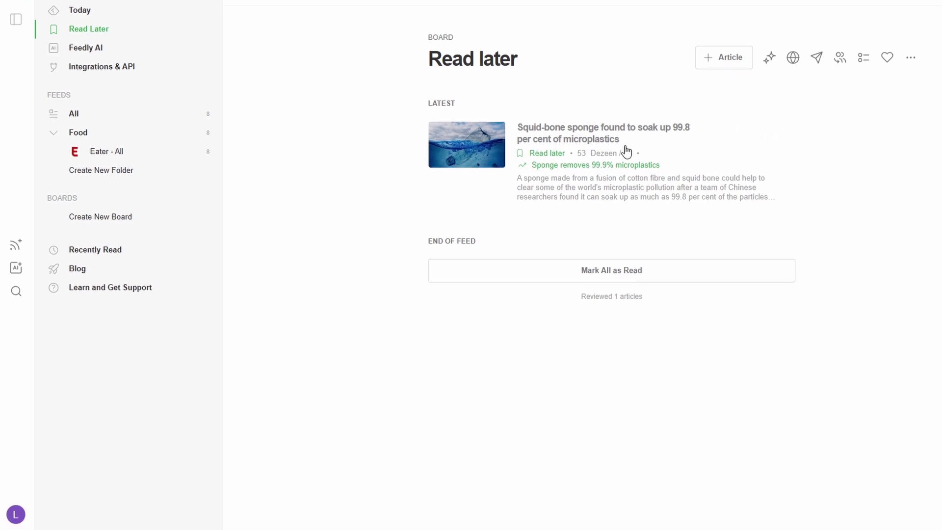
Switch Feedly's appearance to the Dark theme in the account settings
left_click(18, 515)
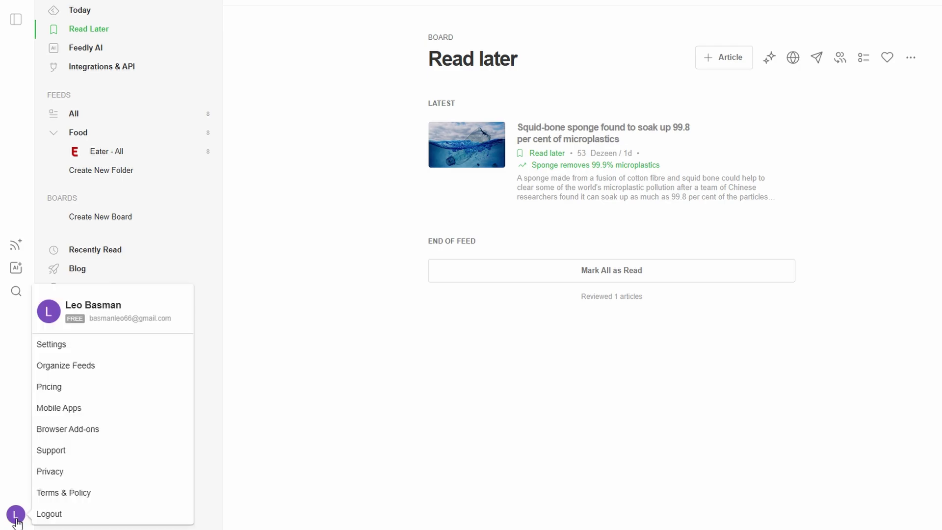
left_click(96, 346)
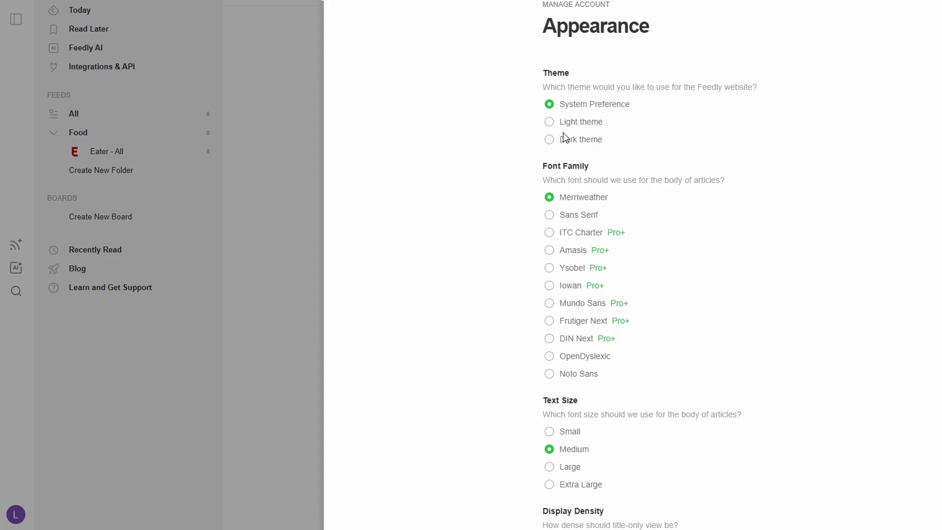
left_click(550, 141)
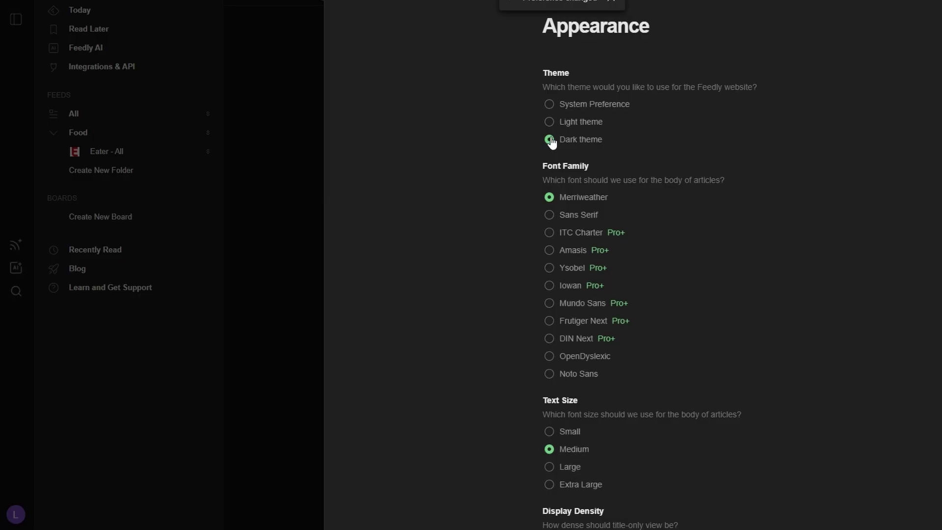
left_click(611, 2)
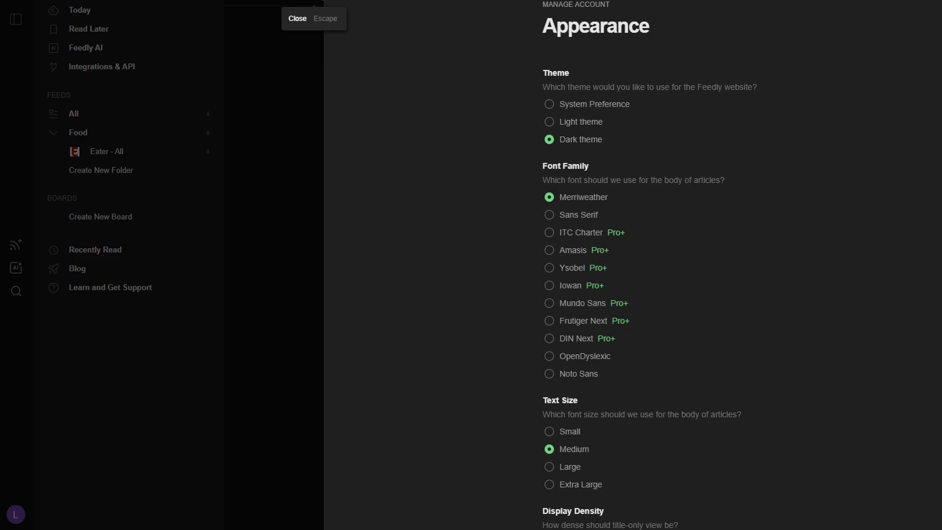
key("Escape")
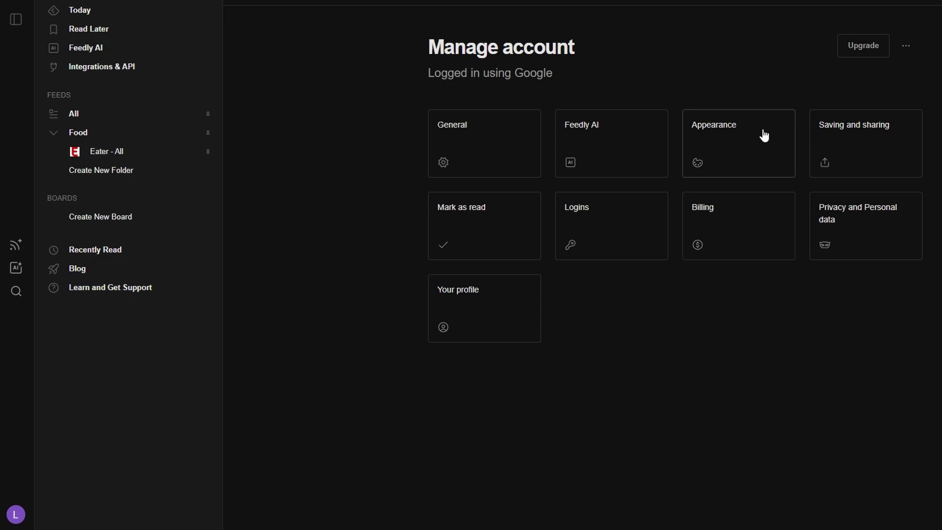
Set the General default presentation to Titles-Only View and close the settings panel
left_click(740, 138)
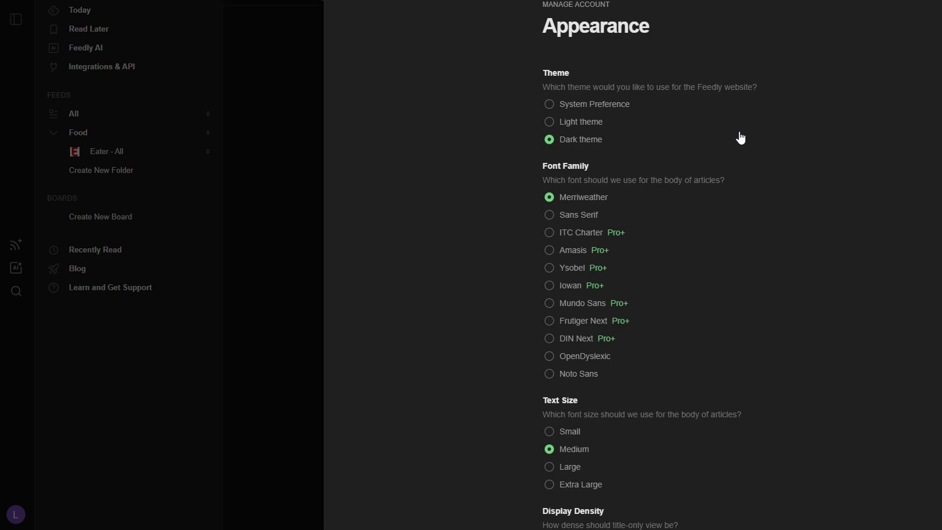
left_click(456, 119)
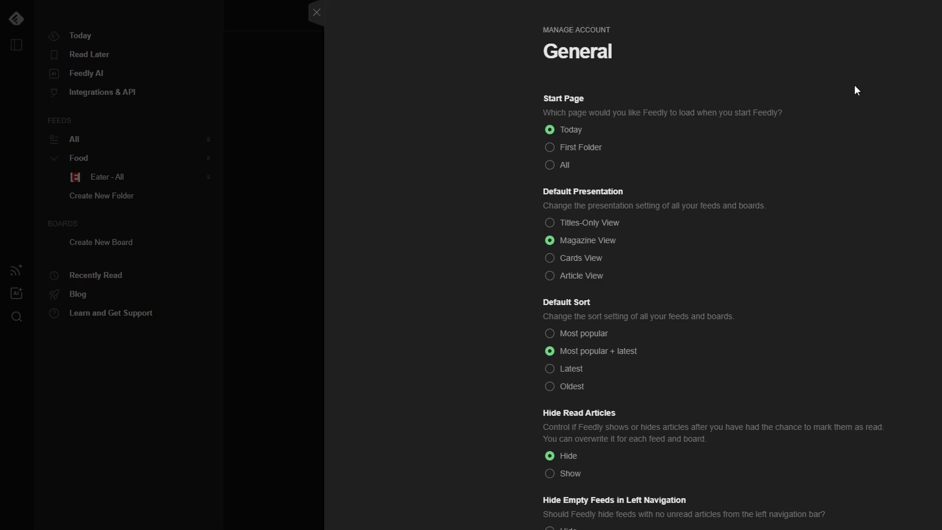
left_click(550, 223)
left_click(316, 14)
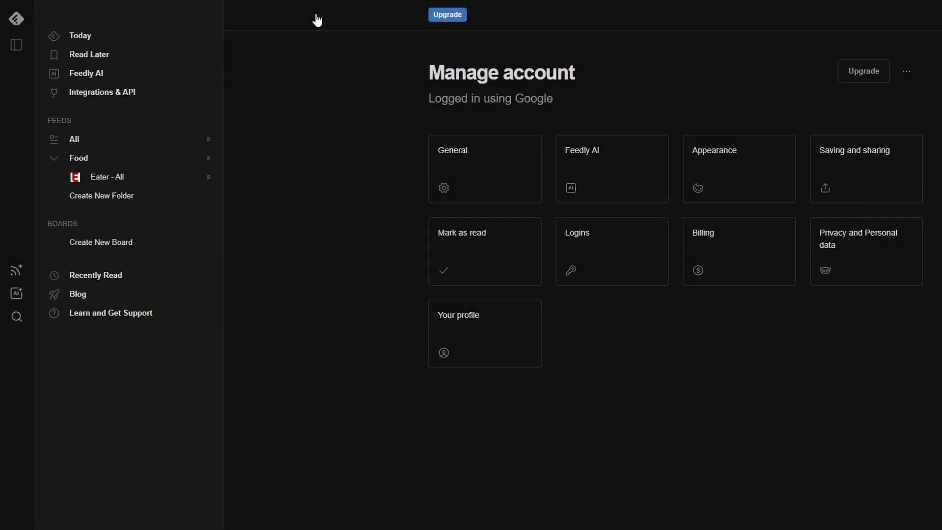
Show the Today feed in Article View and scroll through the full articles
left_click(16, 19)
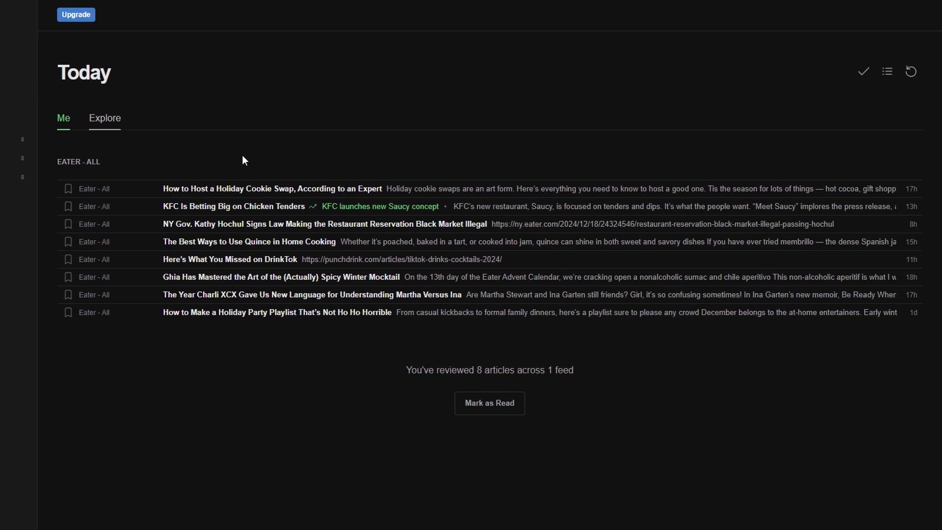
left_click(887, 72)
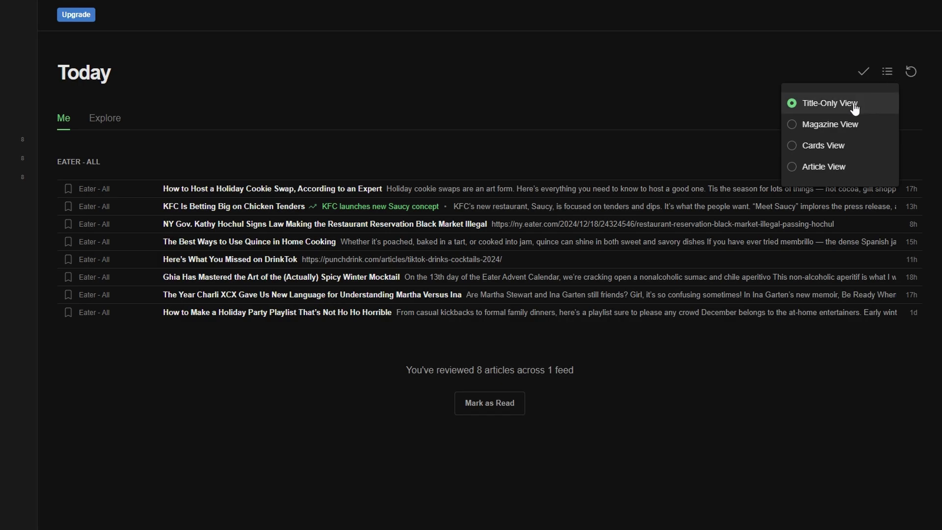
left_click(793, 166)
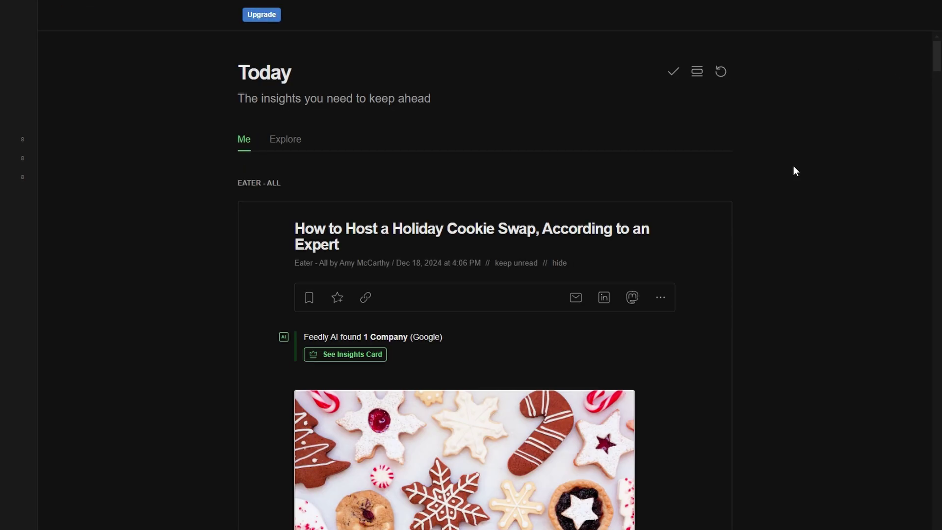
scroll(541, 44, "down", 20)
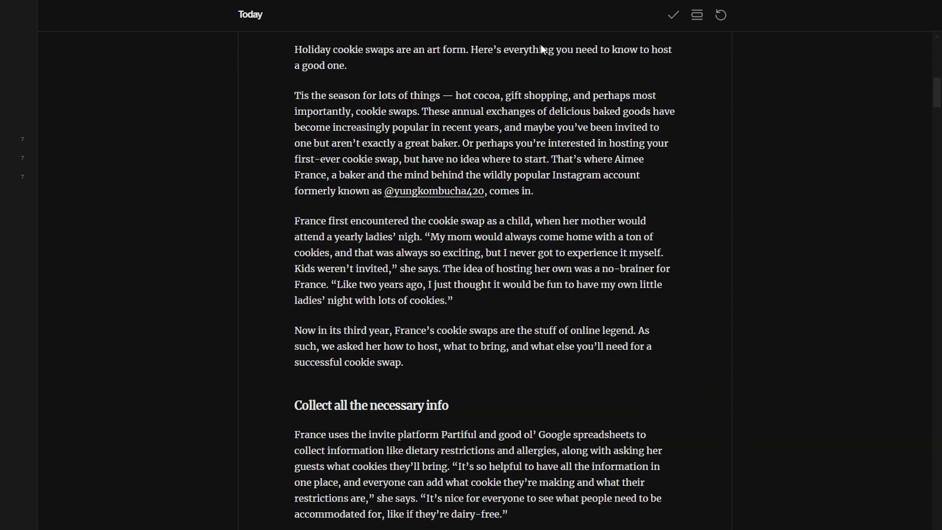
scroll(542, 46, "down", 20)
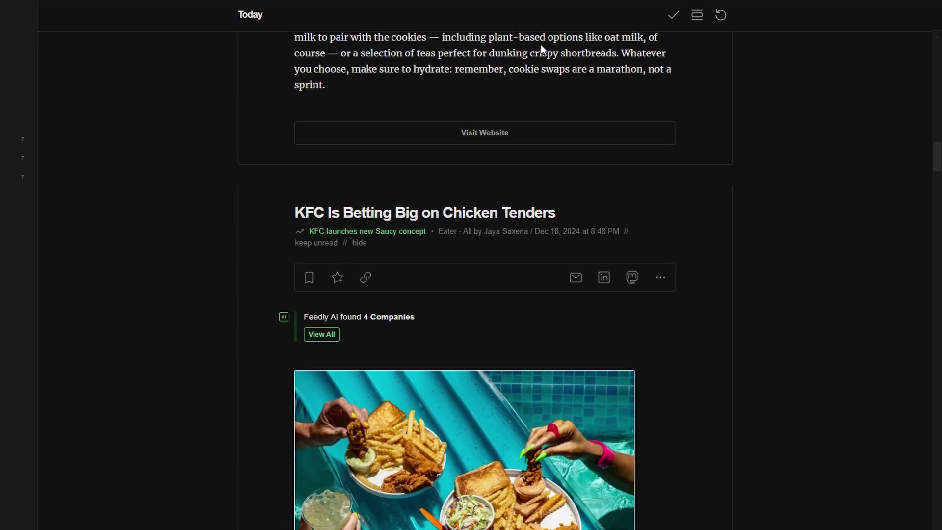
scroll(541, 45, "down", 2)
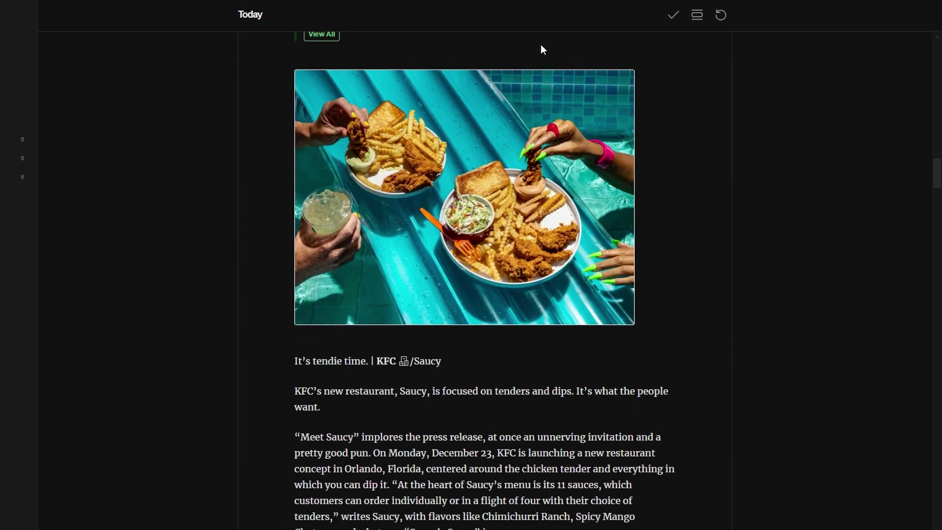
mouse_move(425, 184)
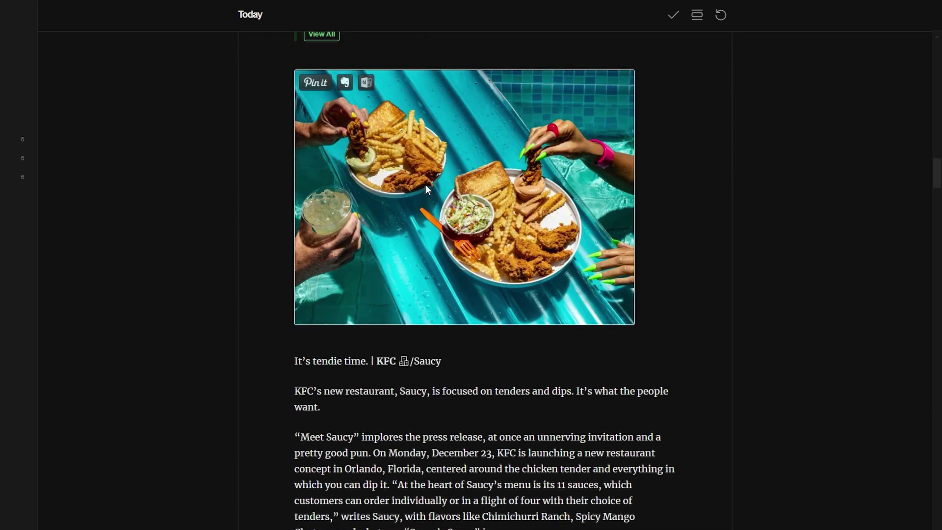
scroll(426, 184, "up", 12)
scroll(426, 184, "down", 6)
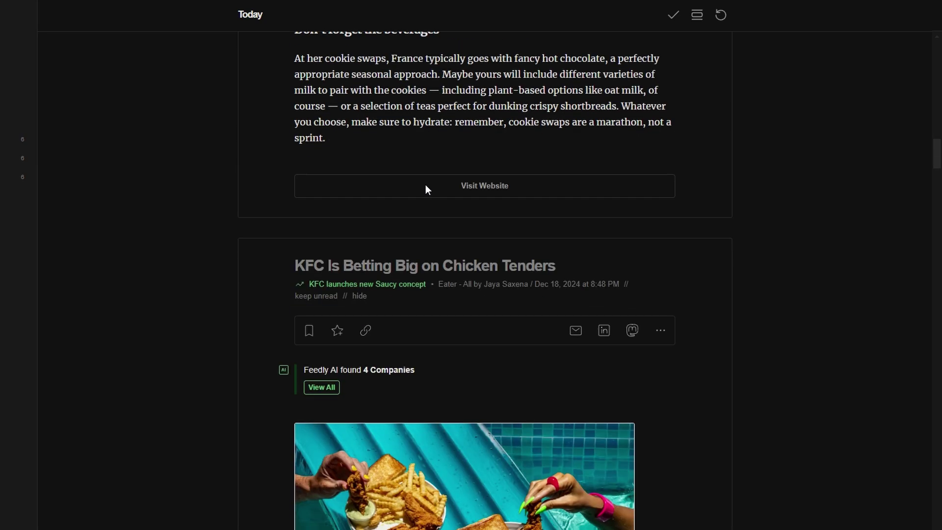
left_click(657, 331)
scroll(658, 346, "up", 6)
scroll(657, 346, "up", 15)
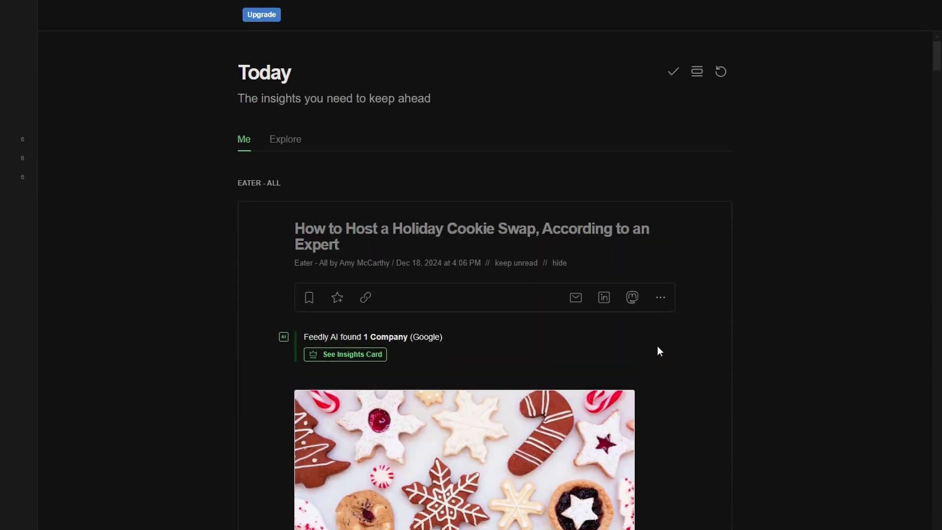
Switch the Today feed to Cards View and browse the six Eater story cards
left_click(697, 74)
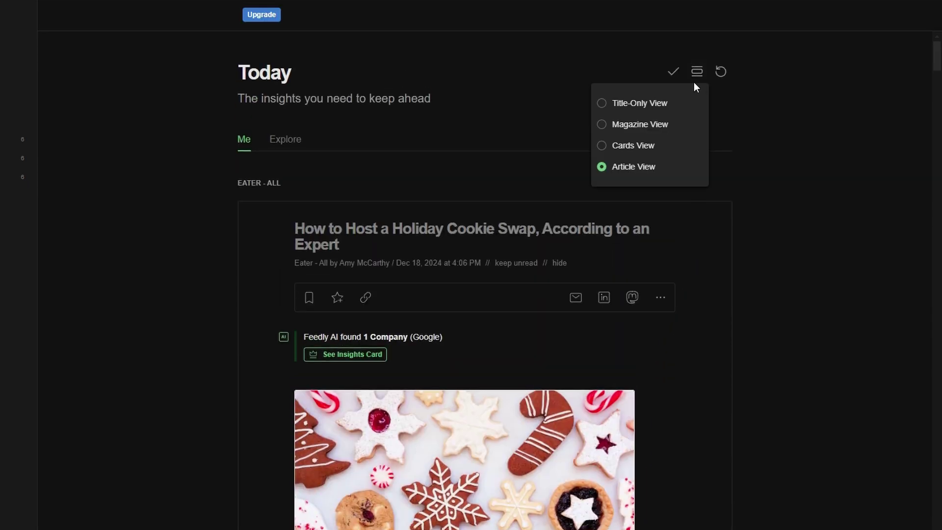
left_click(607, 146)
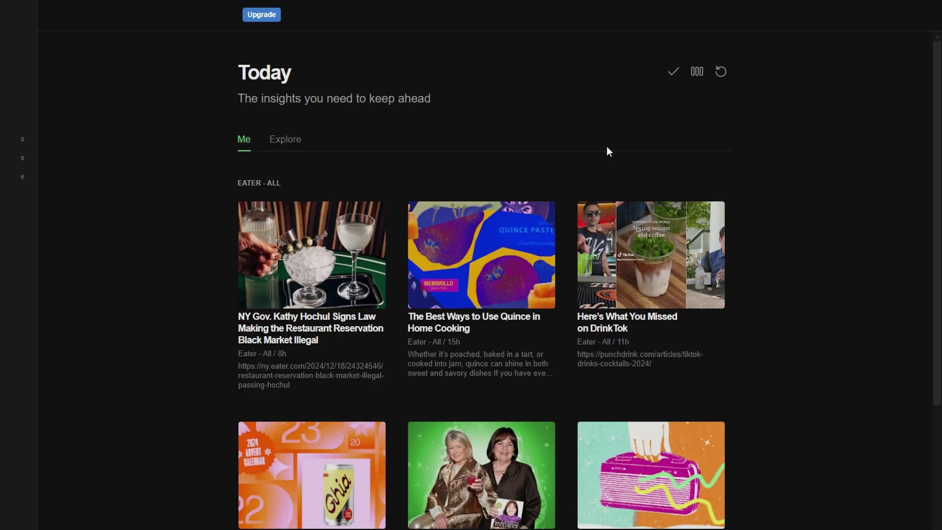
mouse_move(374, 243)
scroll(374, 243, "down", 3)
scroll(374, 243, "down", 1)
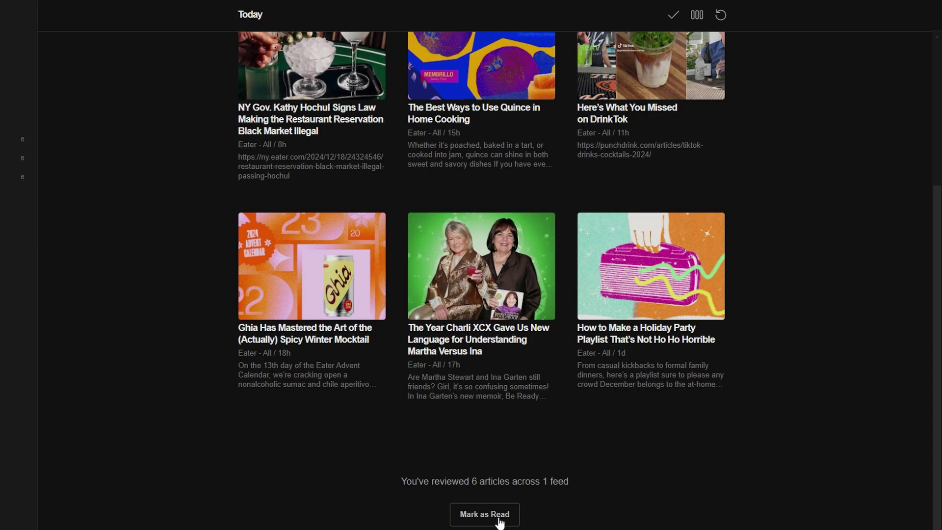
mouse_move(690, 269)
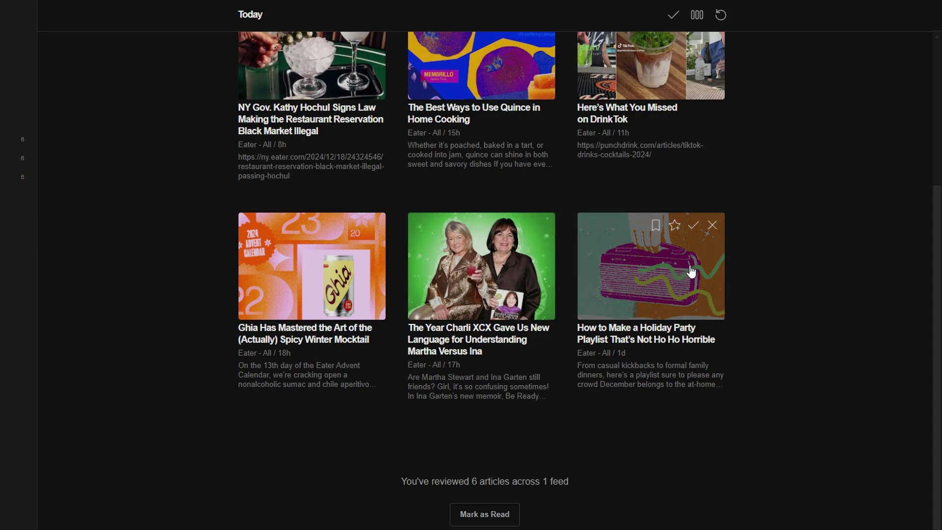
mouse_move(325, 288)
scroll(325, 288, "up", 5)
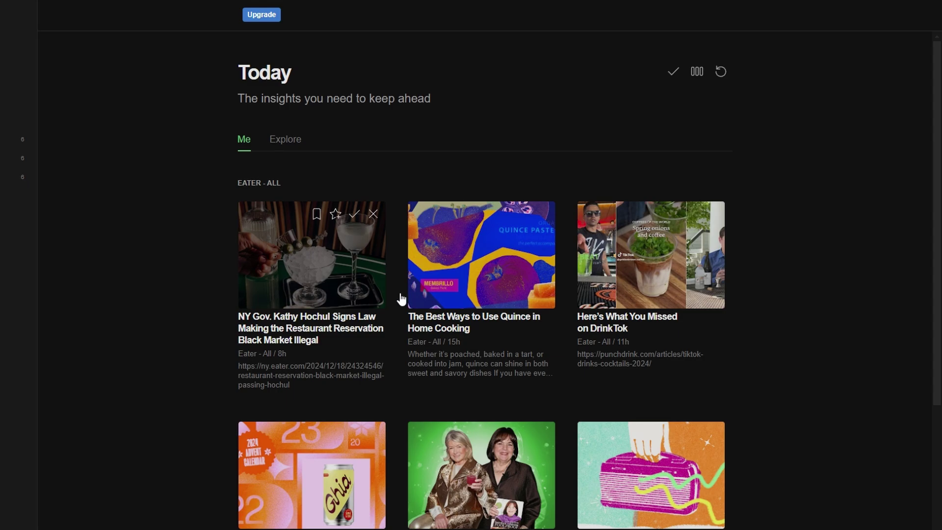
mouse_move(454, 311)
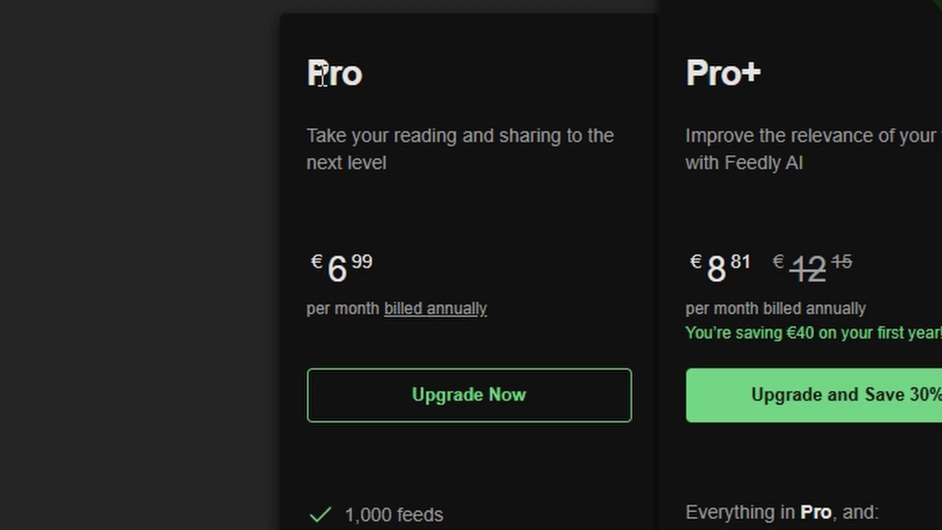
double_click(321, 76)
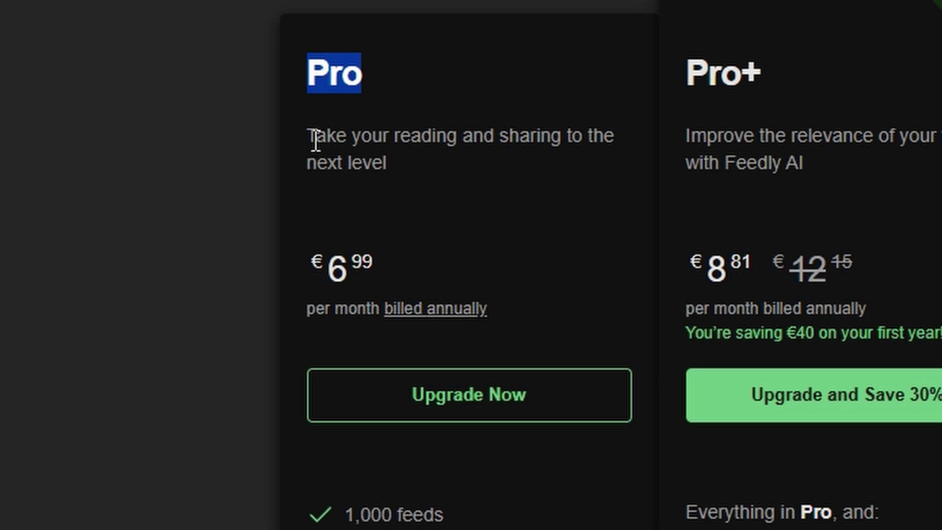
left_click_drag(309, 138, 433, 158)
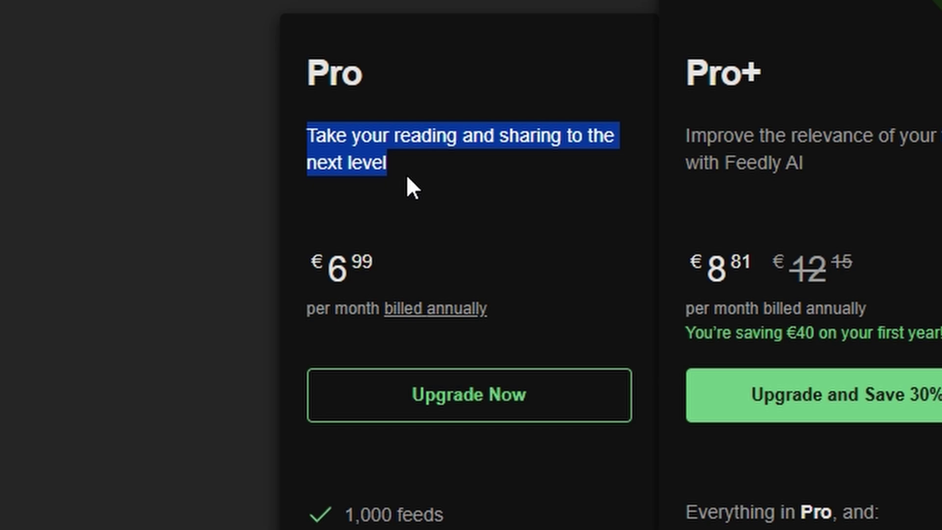
left_click_drag(329, 267, 406, 273)
left_click(407, 257)
scroll(409, 253, "down", 3)
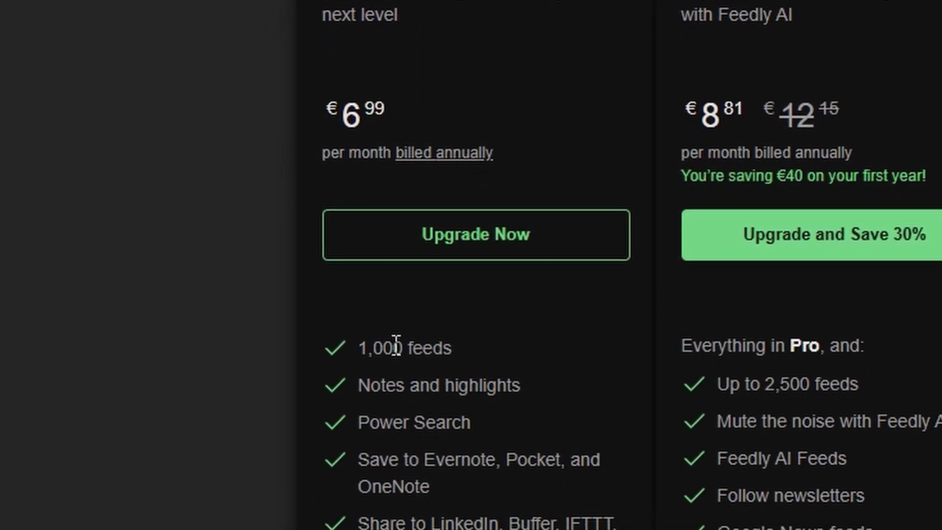
triple_click(391, 412)
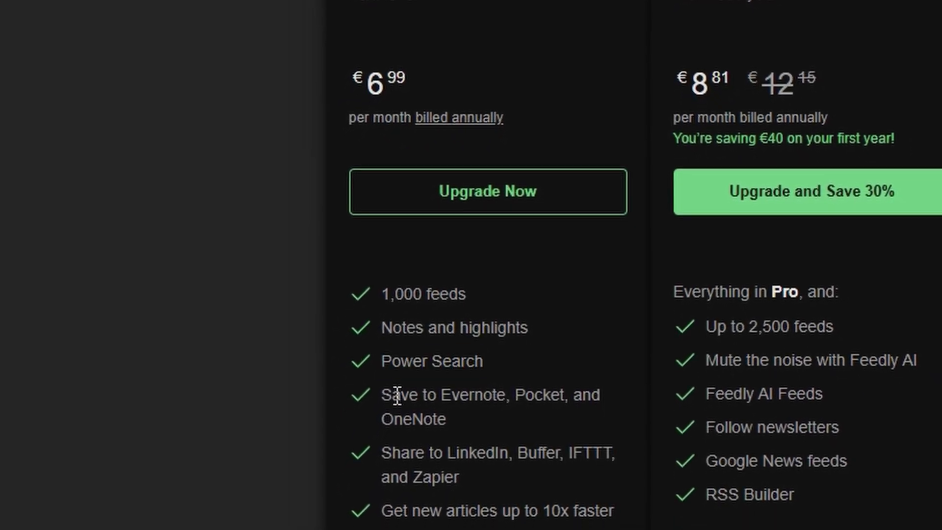
triple_click(397, 400)
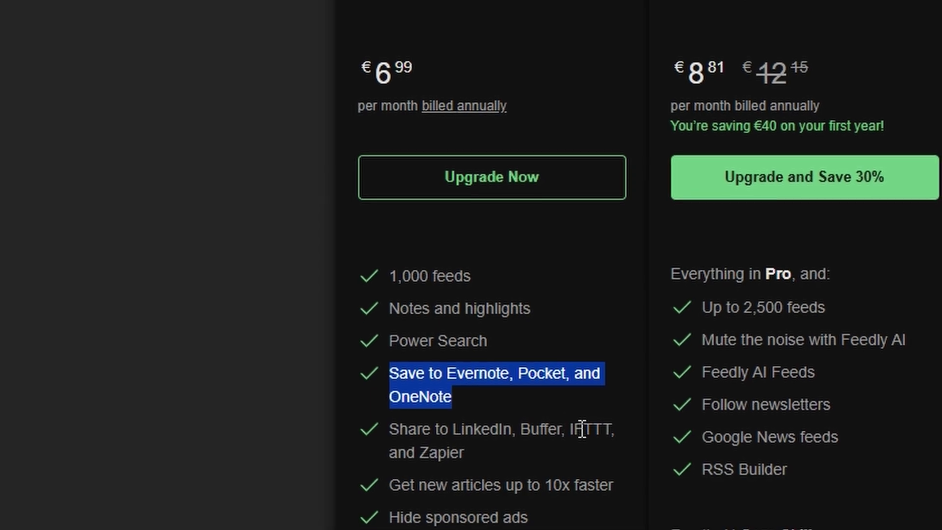
triple_click(569, 435)
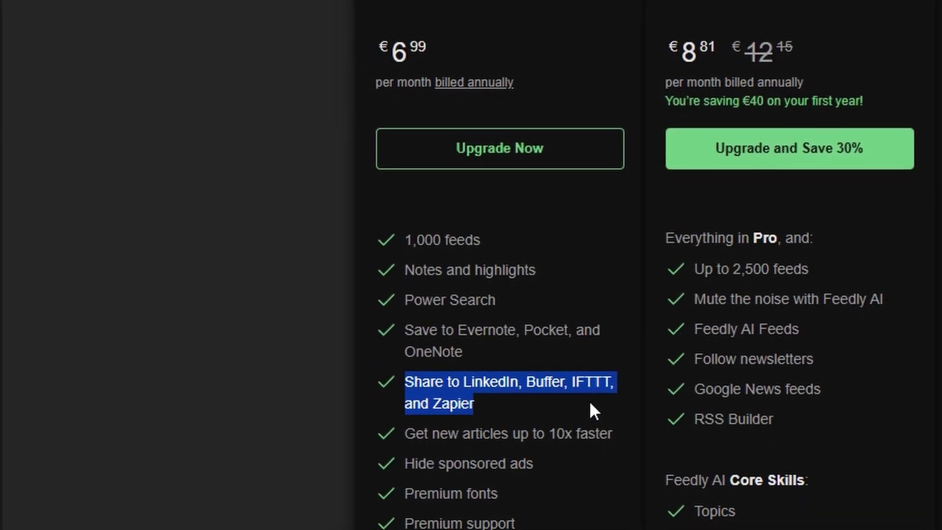
left_click(579, 430)
triple_click(579, 408)
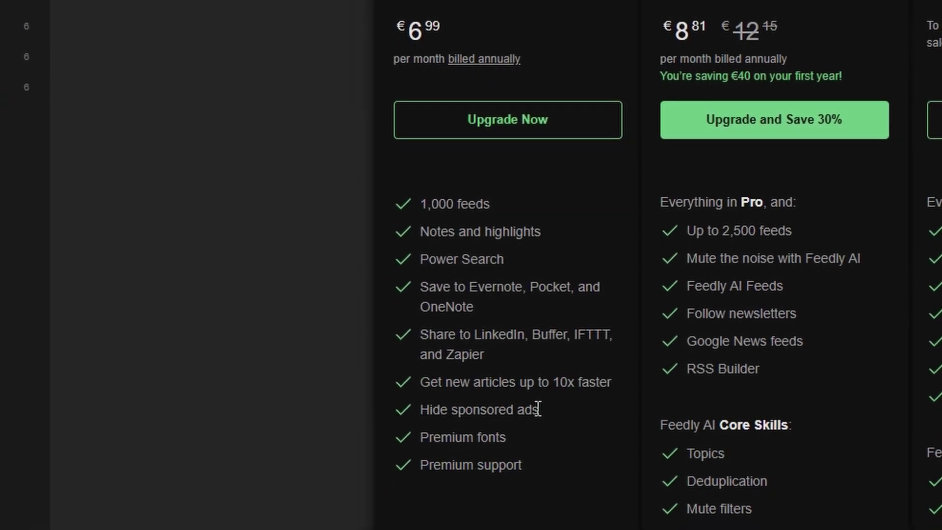
triple_click(538, 414)
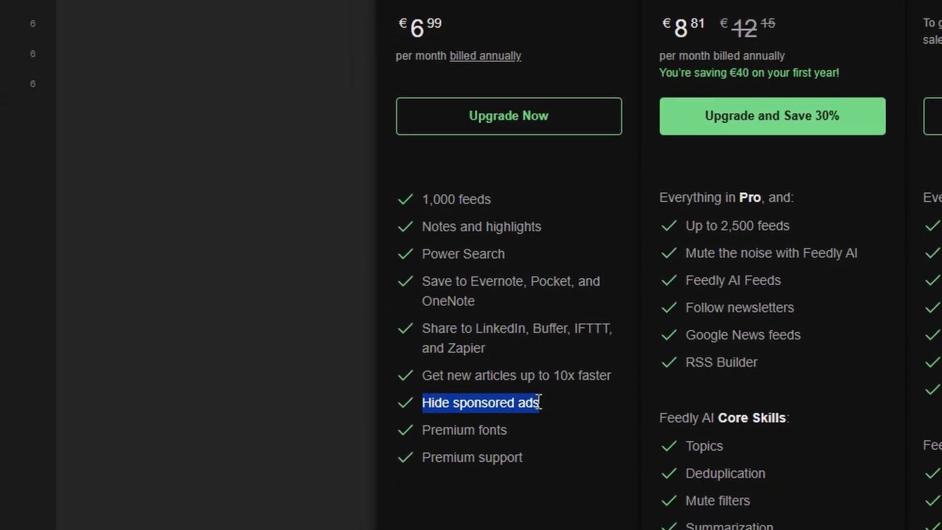
triple_click(511, 421)
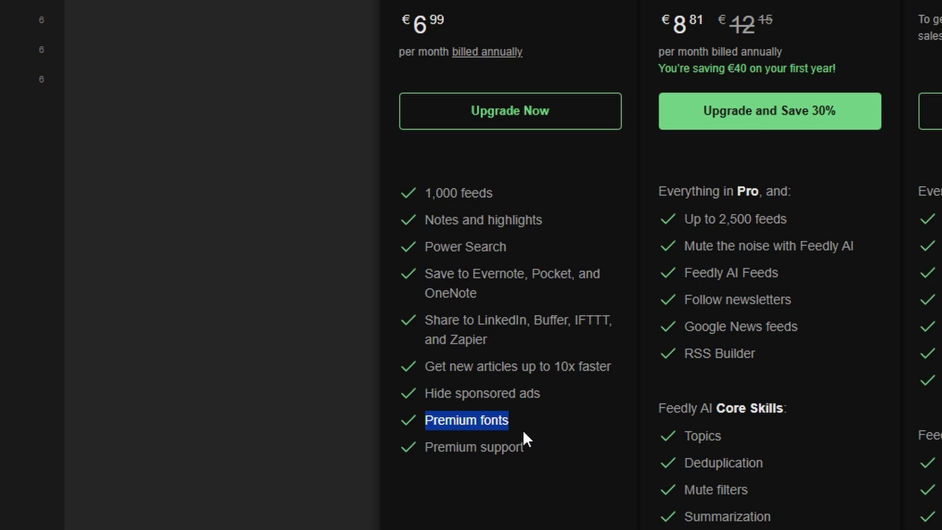
left_click(540, 432)
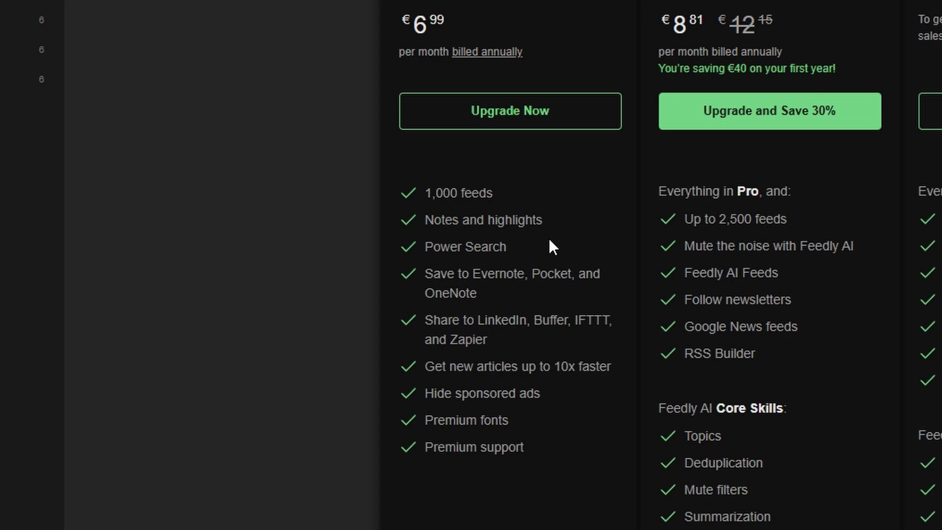
scroll(487, 212, "up", 2)
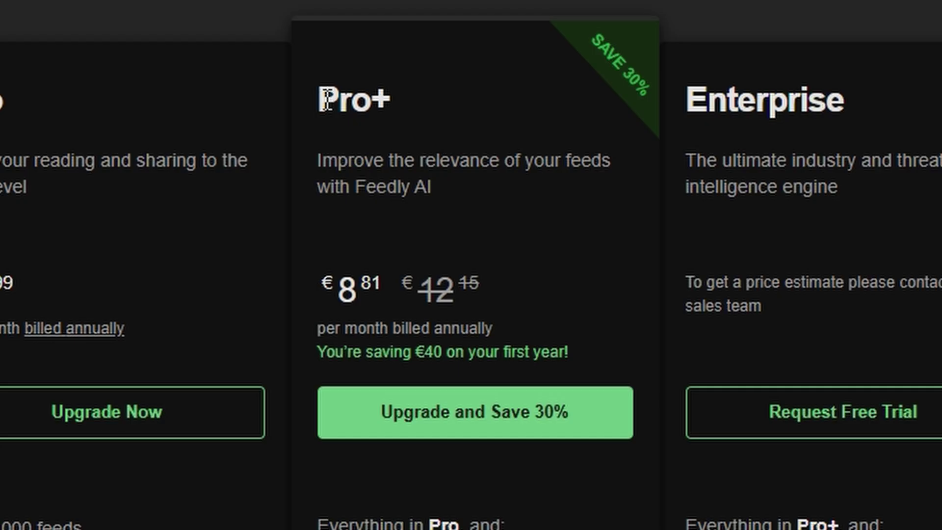
left_click_drag(328, 100, 417, 97)
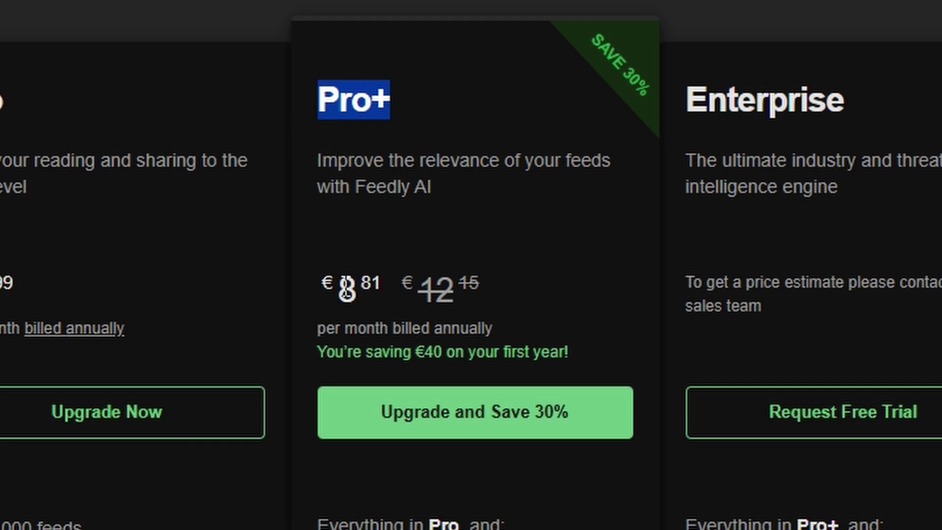
left_click_drag(341, 288, 394, 289)
left_click(427, 240)
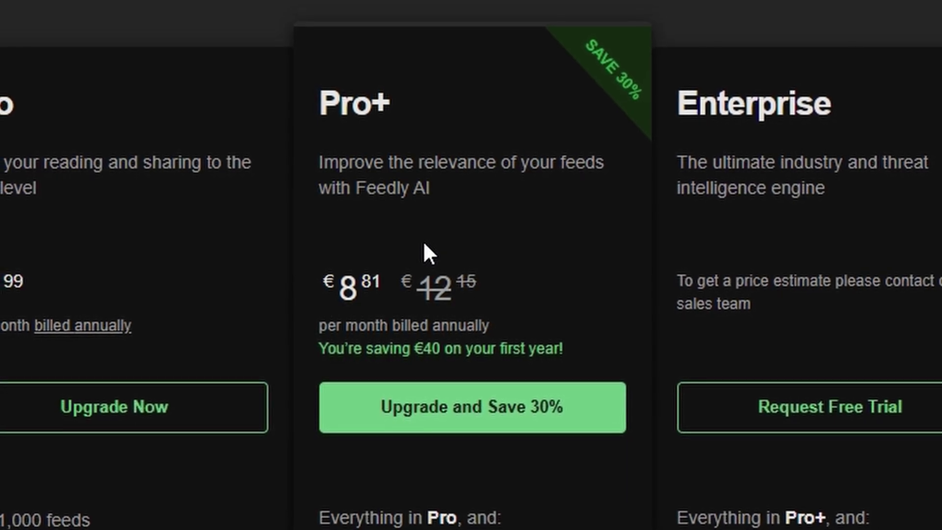
scroll(423, 241, "down", 2)
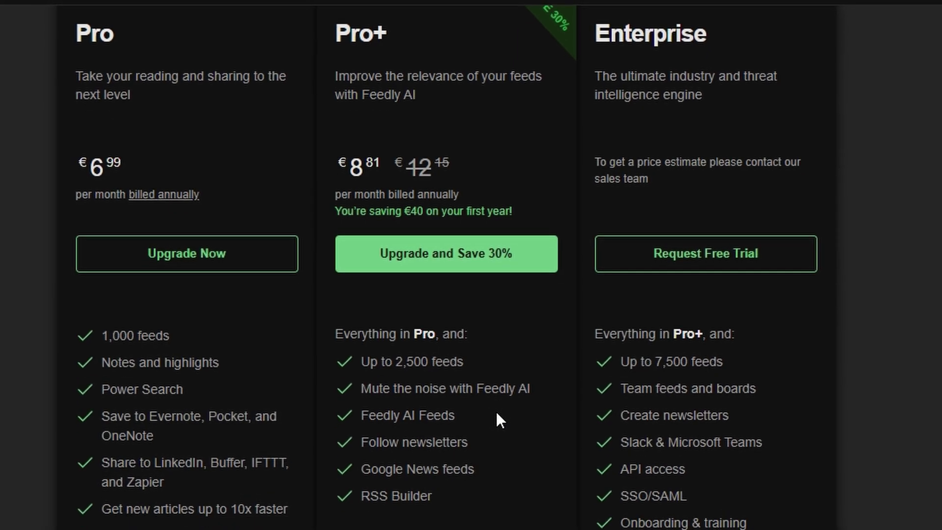
scroll(496, 411, "down", 3)
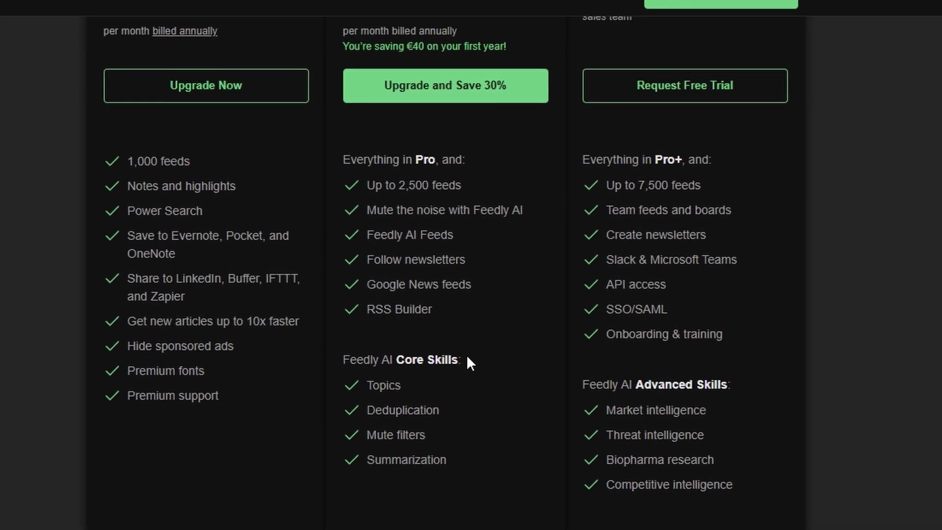
scroll(490, 343, "up", 5)
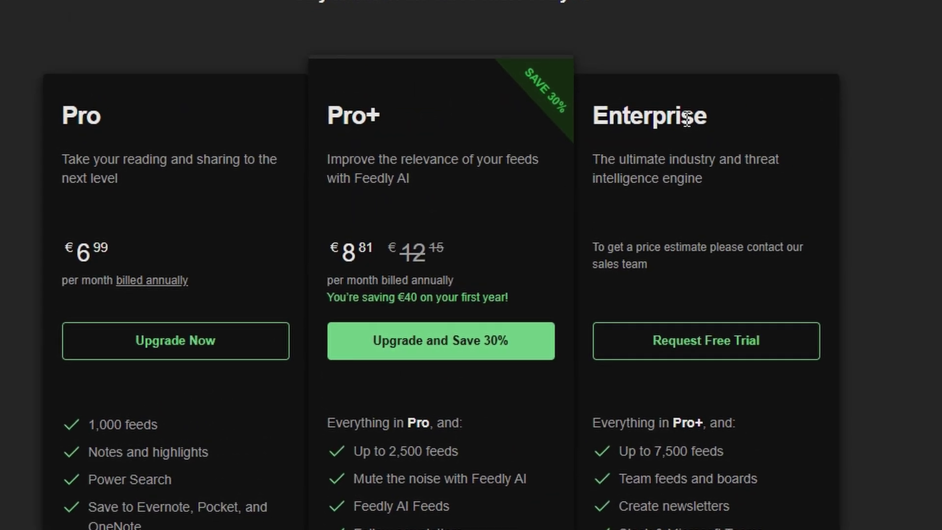
double_click(682, 119)
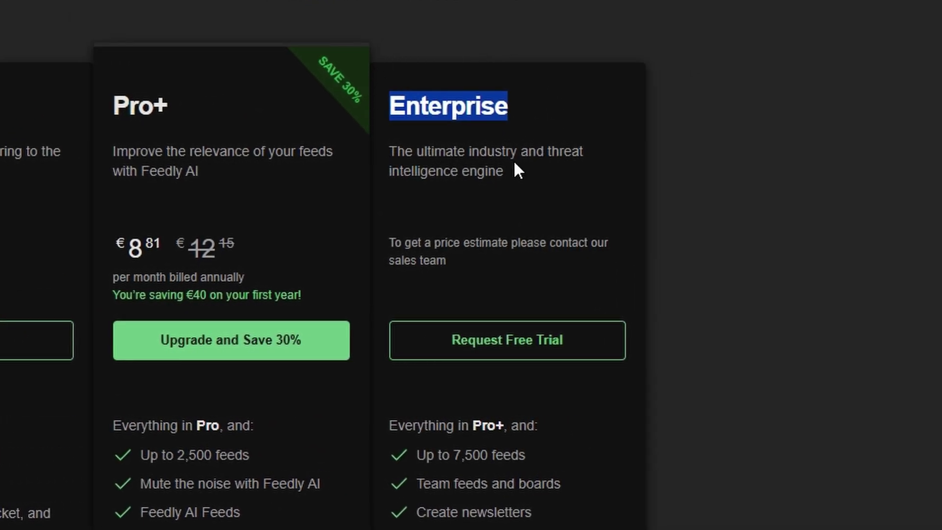
triple_click(469, 243)
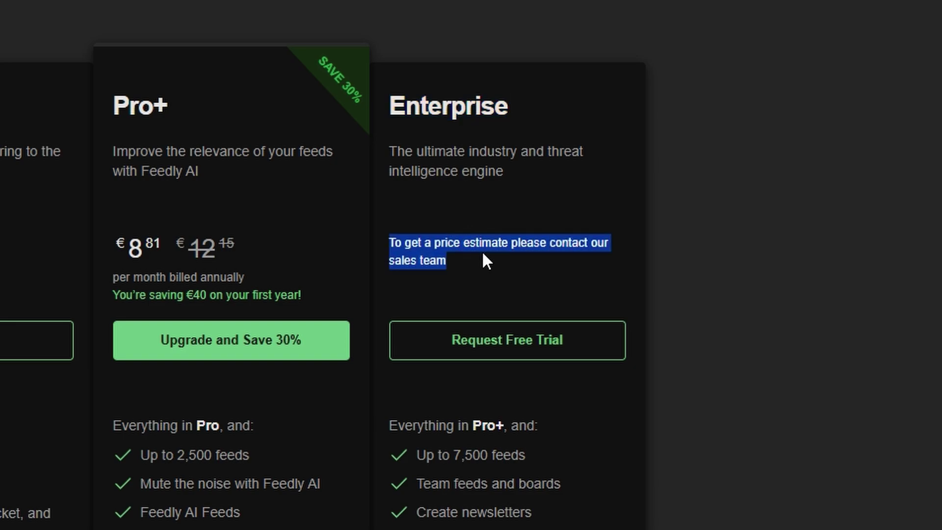
left_click(602, 266)
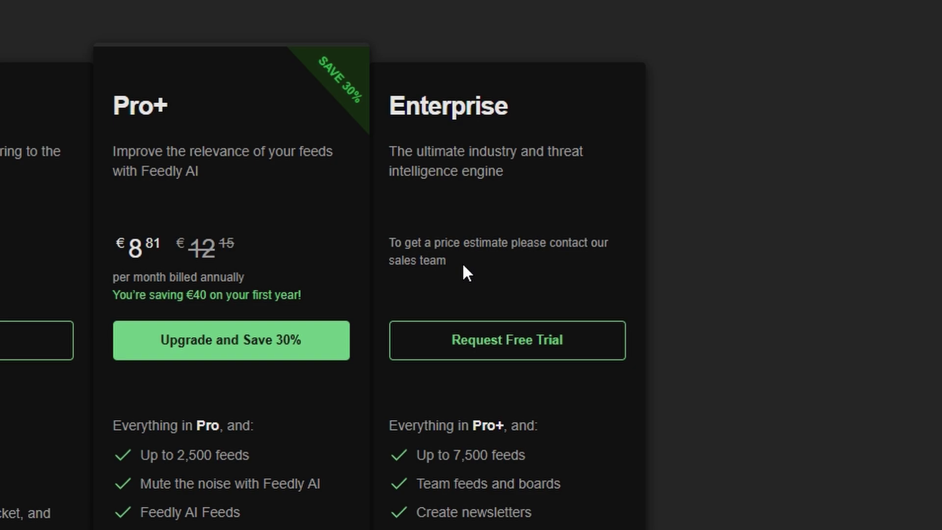
scroll(463, 266, "down", 4)
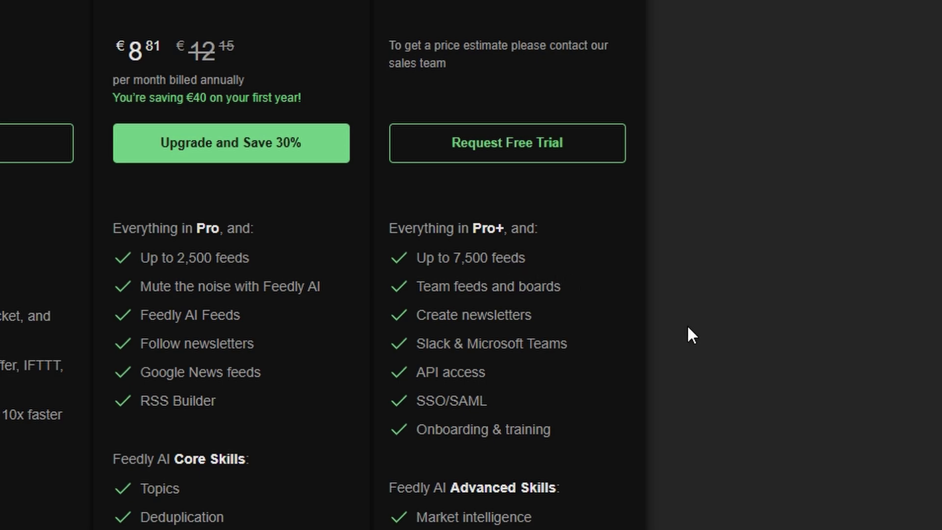
scroll(688, 327, "down", 4)
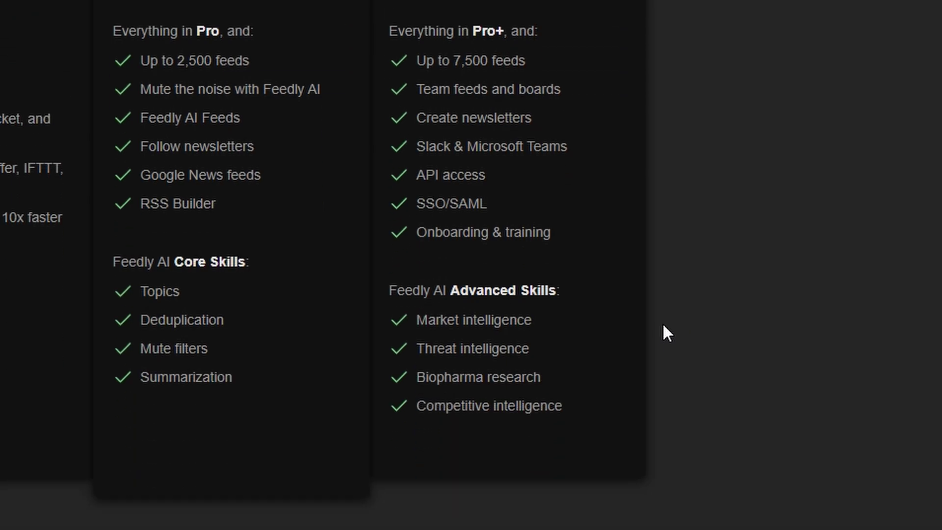
scroll(638, 309, "down", 1)
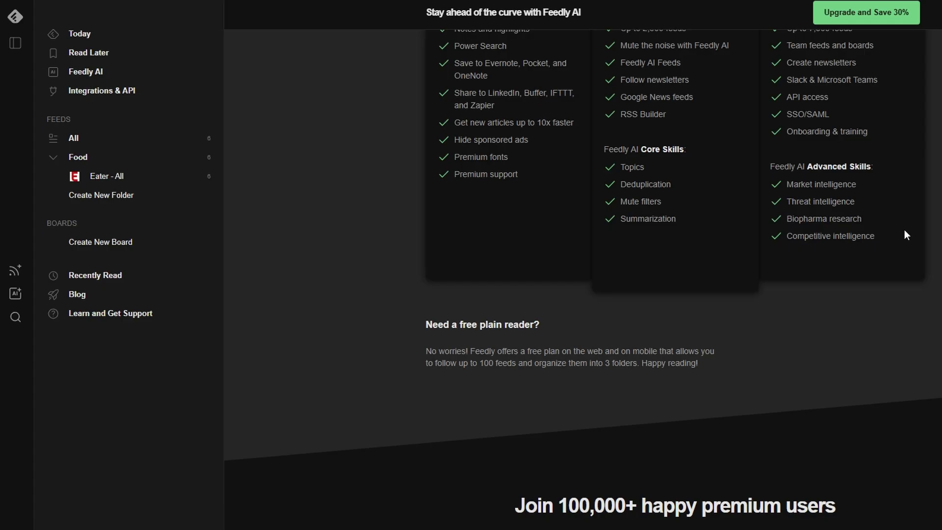
Leave the pricing page and return to the Today page
left_click(15, 21)
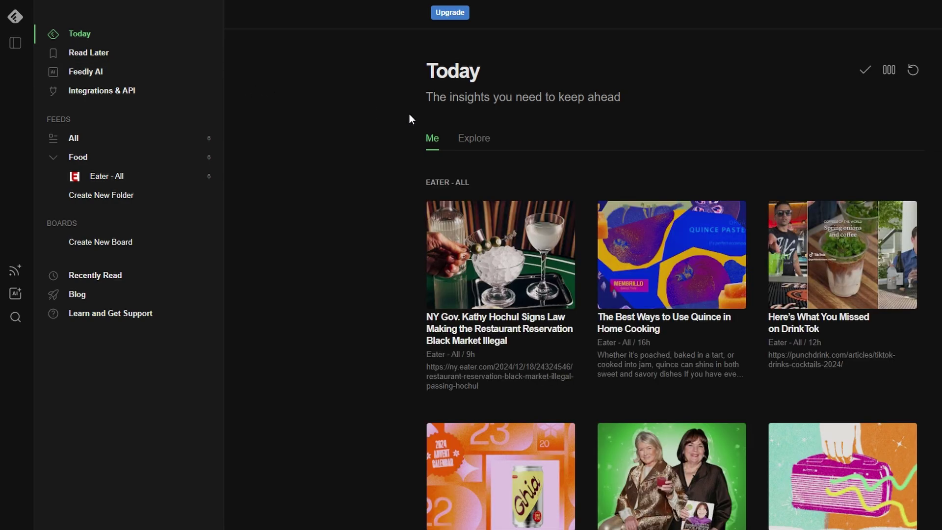
scroll(409, 119, "down", 5)
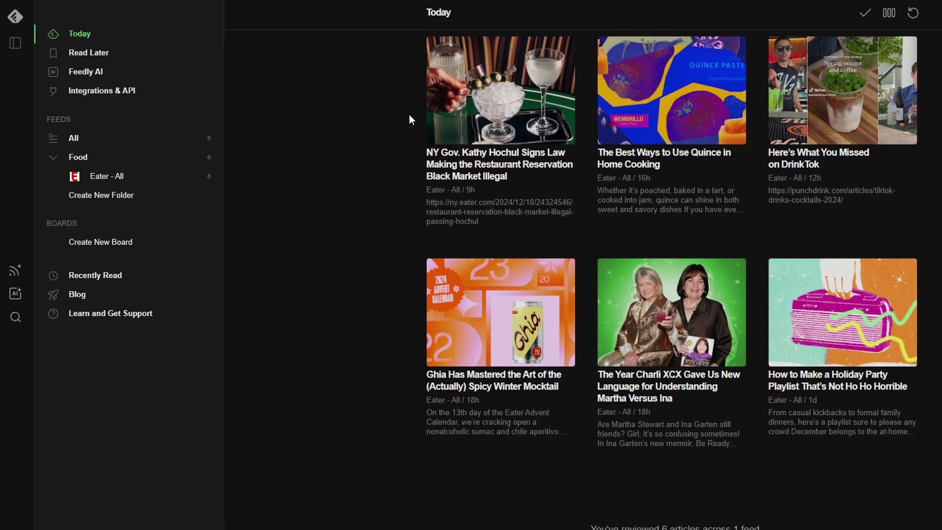
scroll(409, 119, "up", 5)
Open the Explore tab and scroll through Trending in Tech, Marketing, Design and Business
left_click(481, 142)
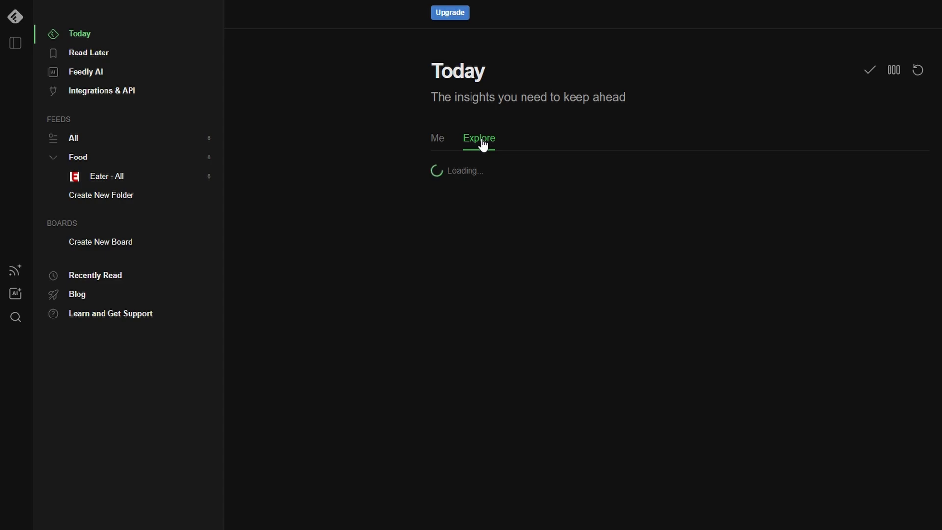
scroll(508, 146, "down", 3)
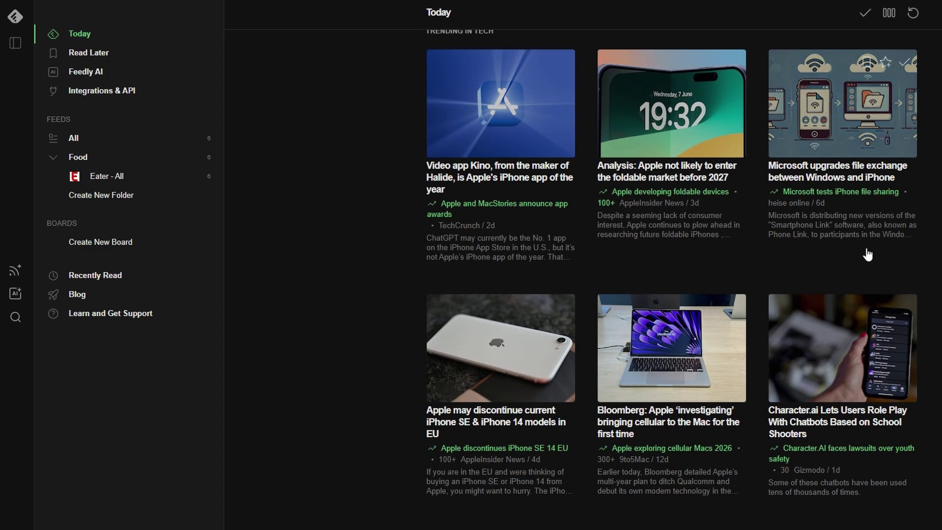
scroll(404, 196, "down", 10)
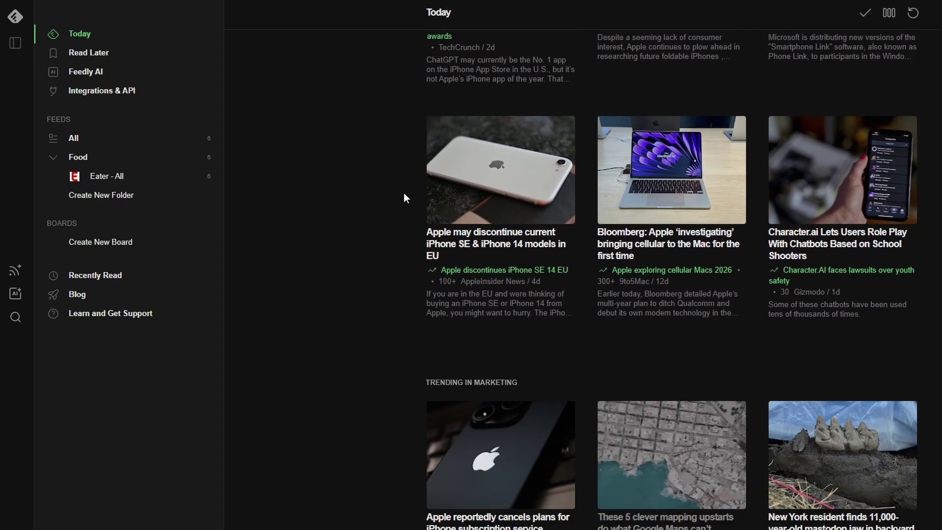
scroll(404, 196, "down", 6)
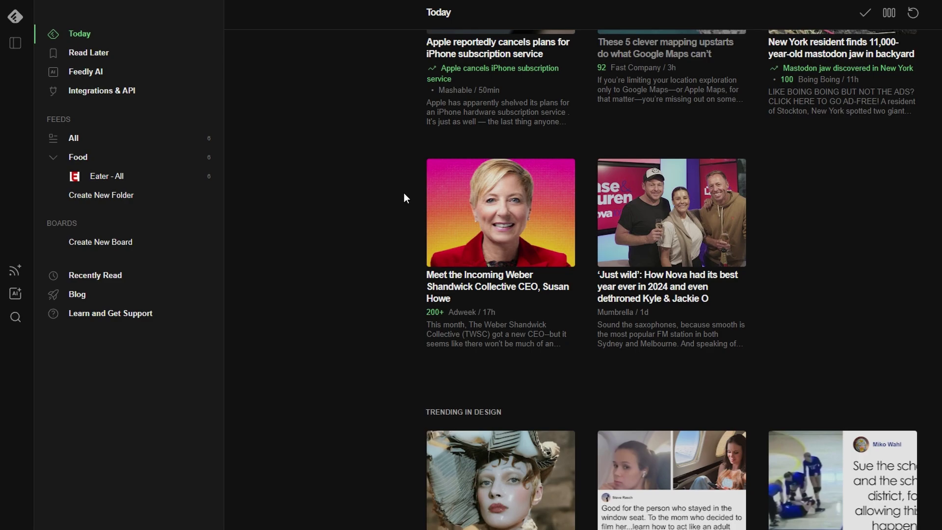
scroll(405, 197, "down", 3)
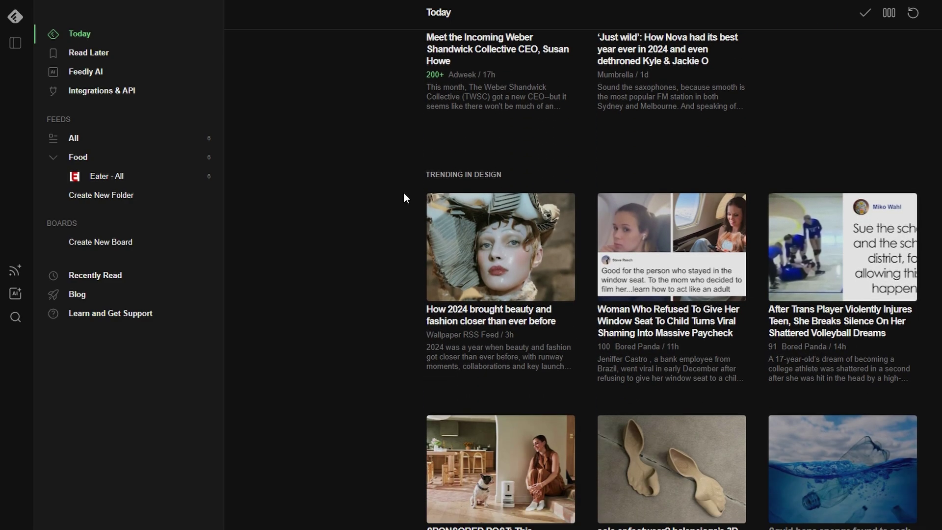
scroll(404, 197, "down", 3)
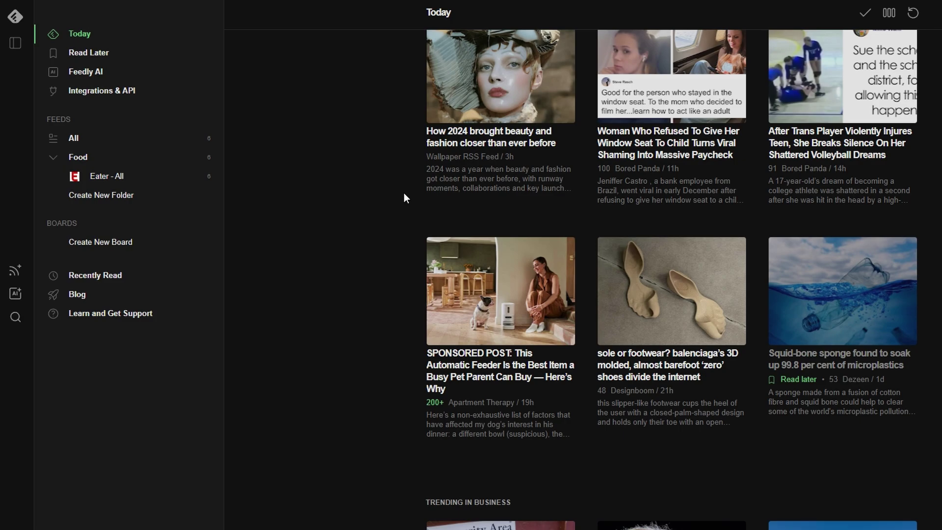
scroll(404, 198, "down", 6)
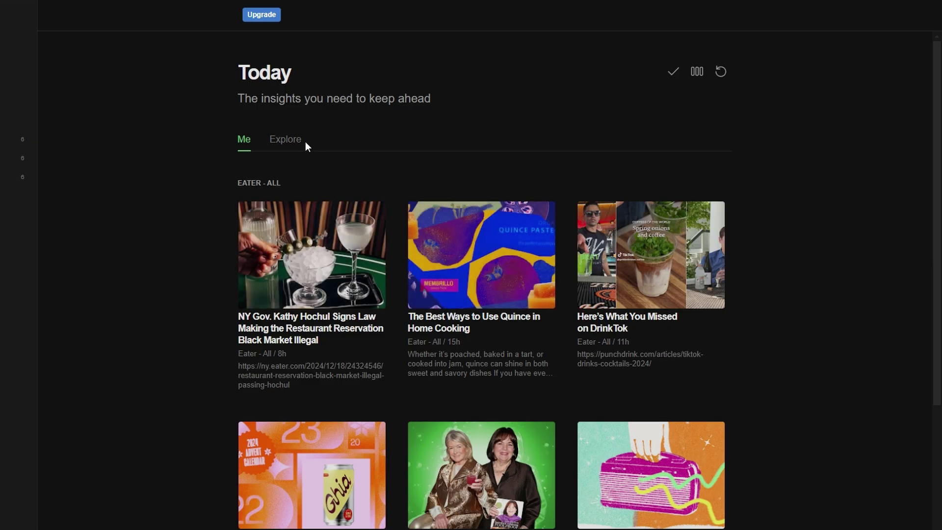
left_click(296, 139)
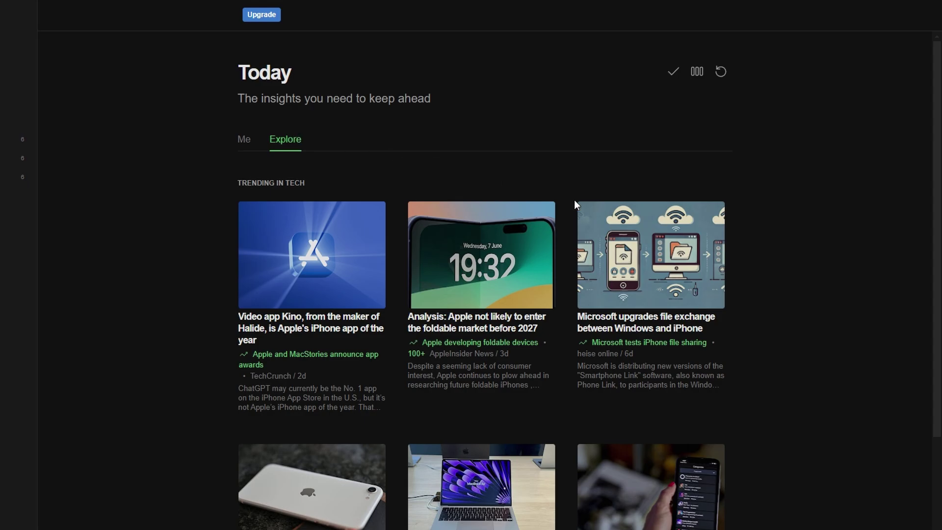
scroll(586, 211, "down", 7)
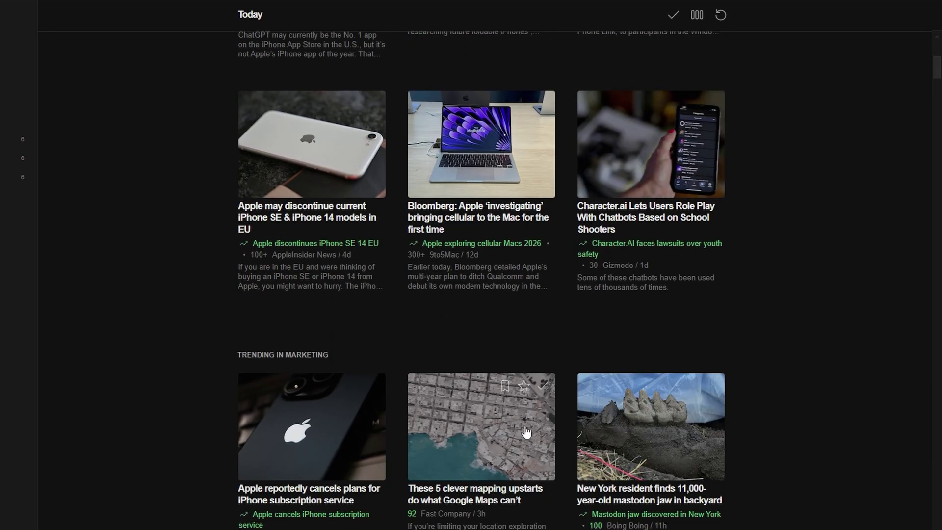
scroll(525, 434, "up", 5)
scroll(527, 430, "down", 7)
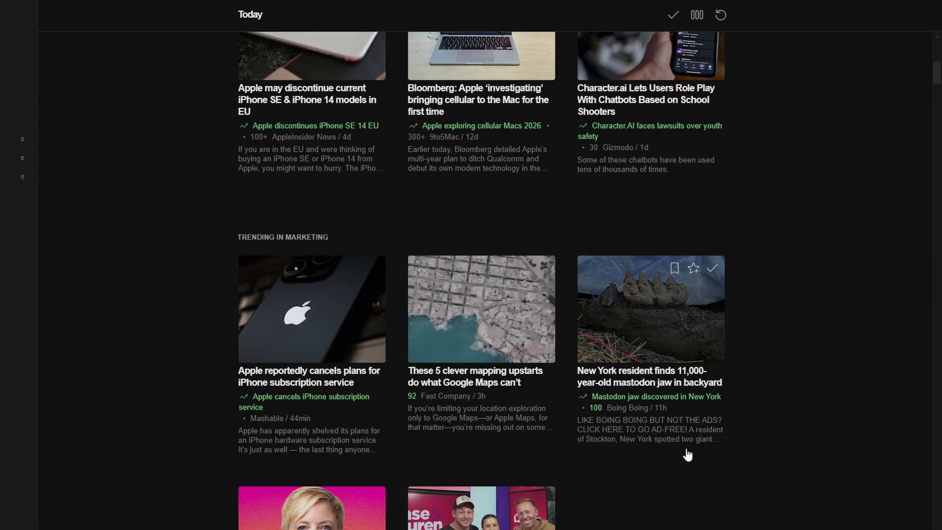